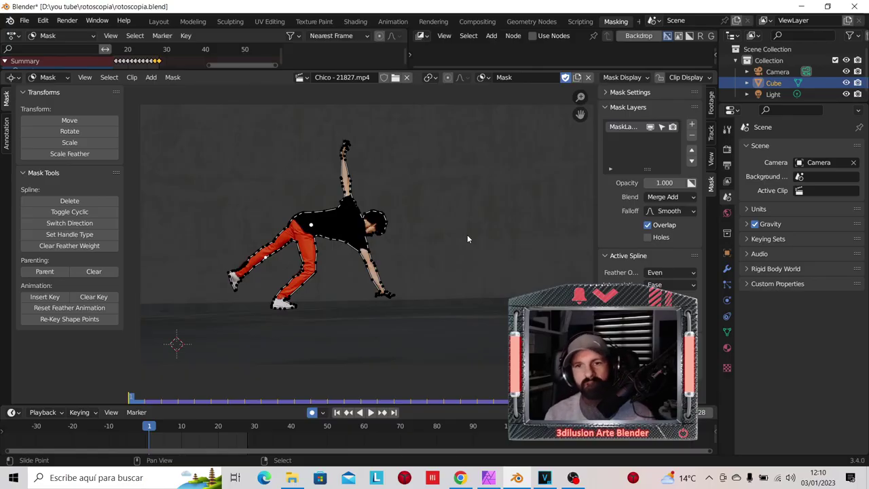
Step: Play the masked clip, then step from frame 26 back to 15 to inspect the mask
{"action": "key", "text": "space"}
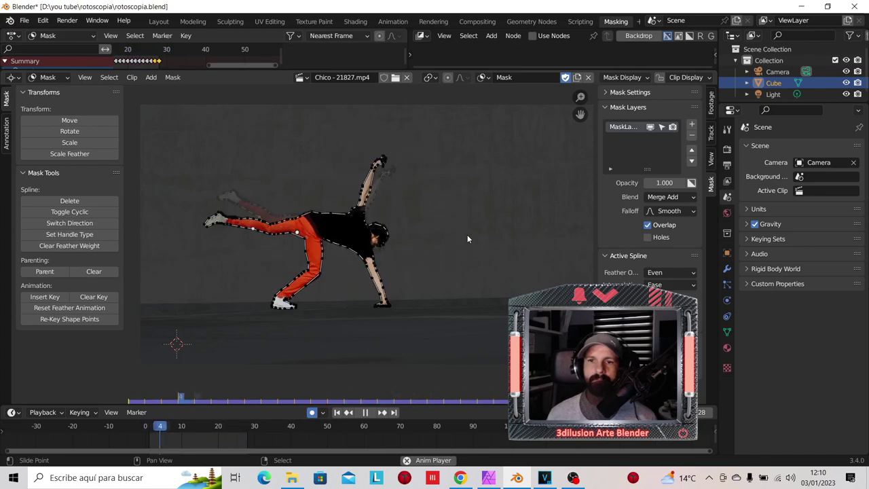
{"action": "key", "text": "space"}
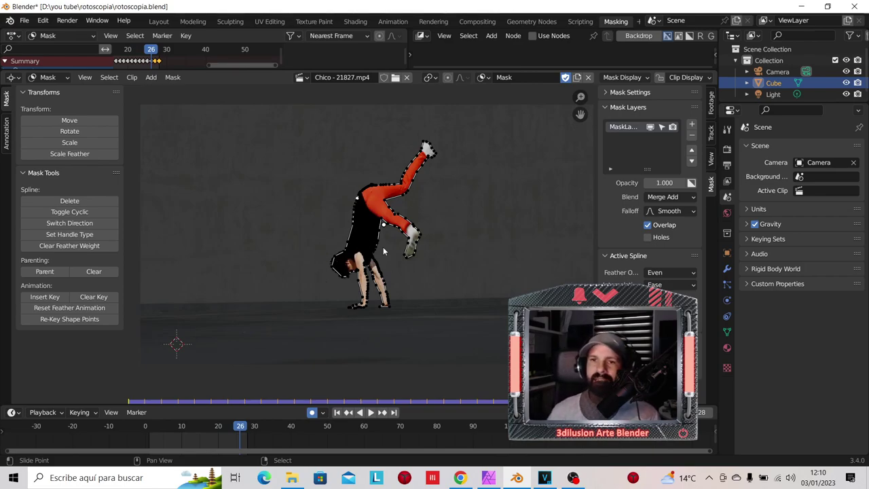
{"action": "key", "text": "Left"}
{"action": "key", "text": "Left"}
{"action": "key", "text": "Left"}
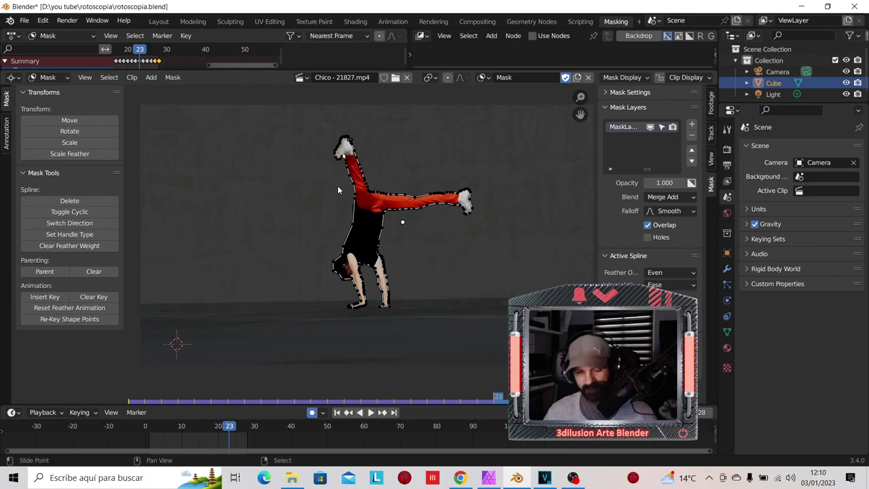
{"action": "key", "text": "a"}
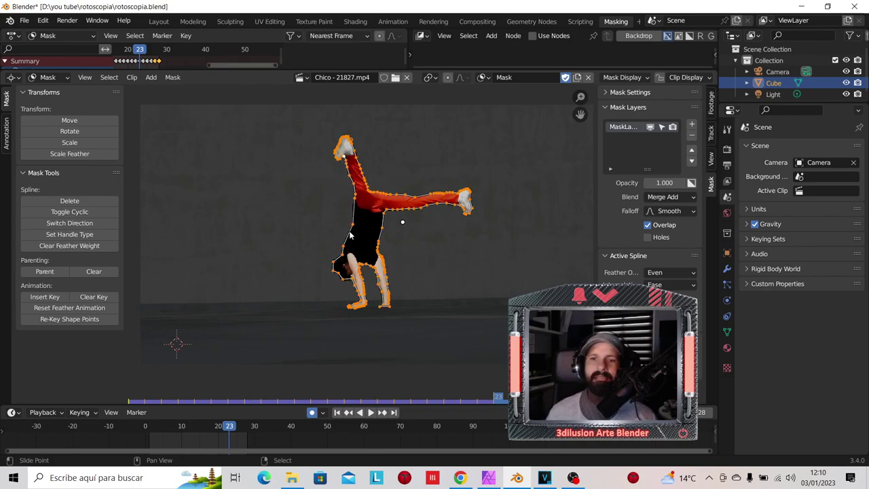
{"action": "key", "text": "Left"}
{"action": "key", "text": "Left"}
{"action": "key", "text": "Left"}
{"action": "key", "text": "Left"}
{"action": "key", "text": "Left"}
{"action": "key", "text": "Left"}
{"action": "key", "text": "Left"}
{"action": "key", "text": "Left"}
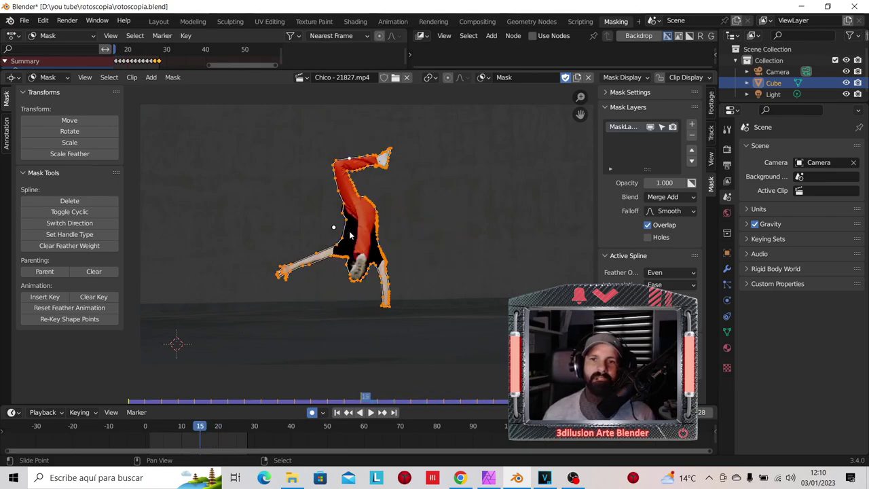
{"action": "key", "text": "Left"}
{"action": "key", "text": "Left"}
{"action": "key", "text": "Left"}
{"action": "key", "text": "Left"}
{"action": "key", "text": "Left"}
{"action": "key", "text": "Right"}
{"action": "key", "text": "Right"}
{"action": "key", "text": "Right"}
{"action": "key", "text": "Right"}
{"action": "key", "text": "Right"}
{"action": "key", "text": "Right"}
{"action": "key", "text": "Right"}
{"action": "key", "text": "Right"}
{"action": "key", "text": "Right"}
{"action": "key", "text": "Right"}
{"action": "key", "text": "Right"}
{"action": "key", "text": "Right"}
{"action": "key", "text": "Right"}
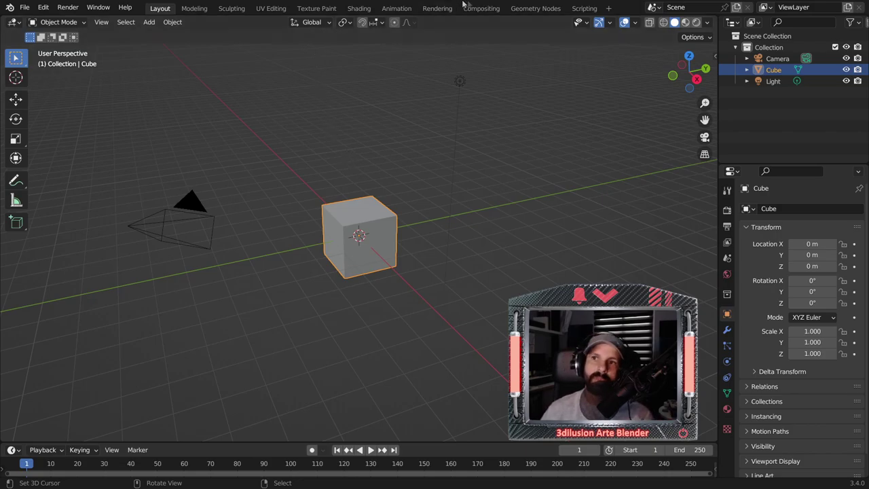
Step: Add a VFX > Masking workspace to the new scene
{"action": "left_click", "coordinate": [609, 8]}
{"action": "mouse_move", "coordinate": [580, 64]}
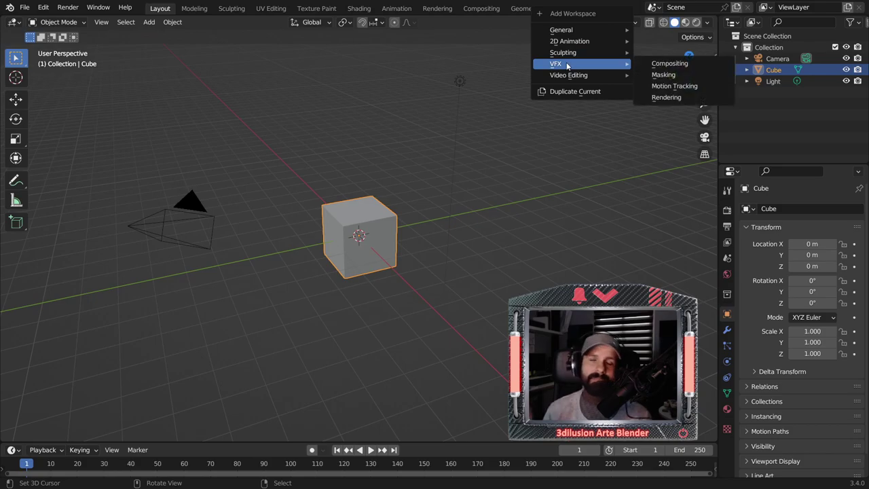
{"action": "left_click", "coordinate": [652, 76]}
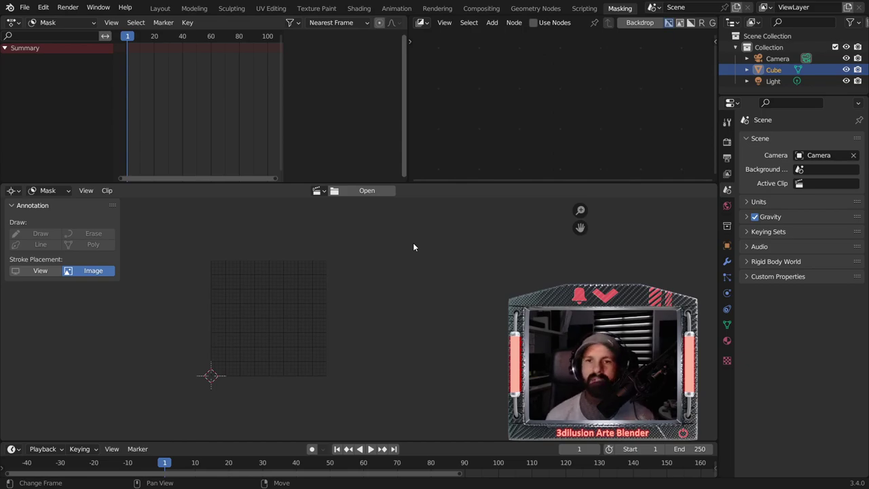
{"action": "left_click", "coordinate": [360, 192]}
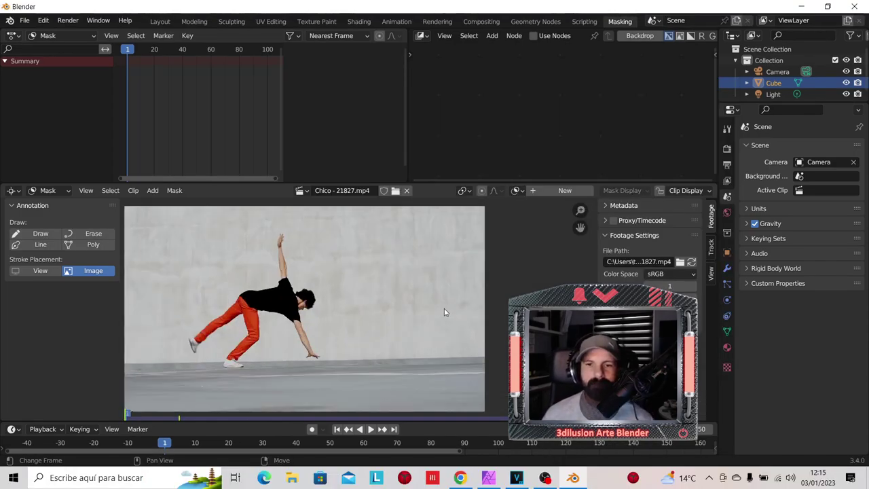
Step: Preview the Chico - 21827.mp4 footage and return to frame 1
{"action": "key", "text": "space"}
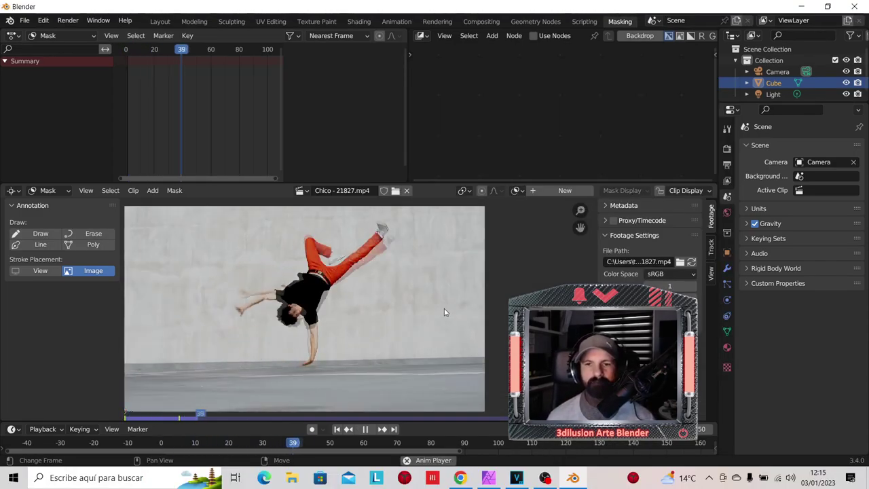
{"action": "key", "text": "space"}
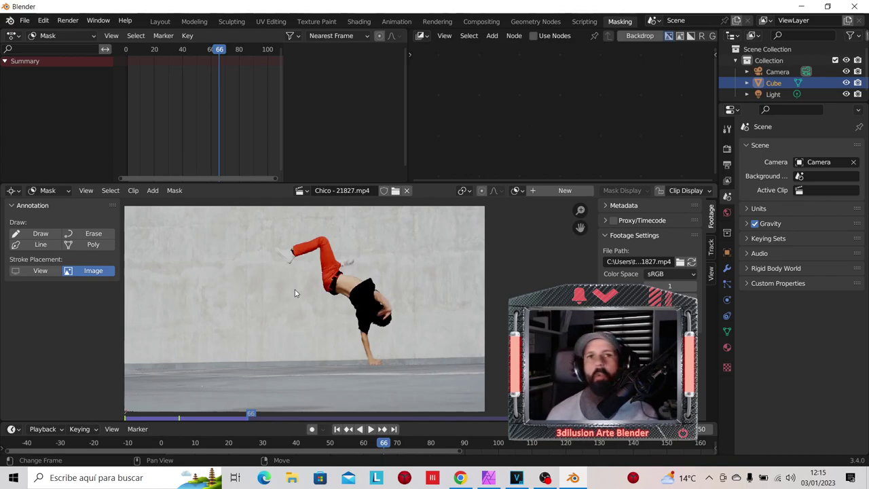
{"action": "key", "text": "shift+Left"}
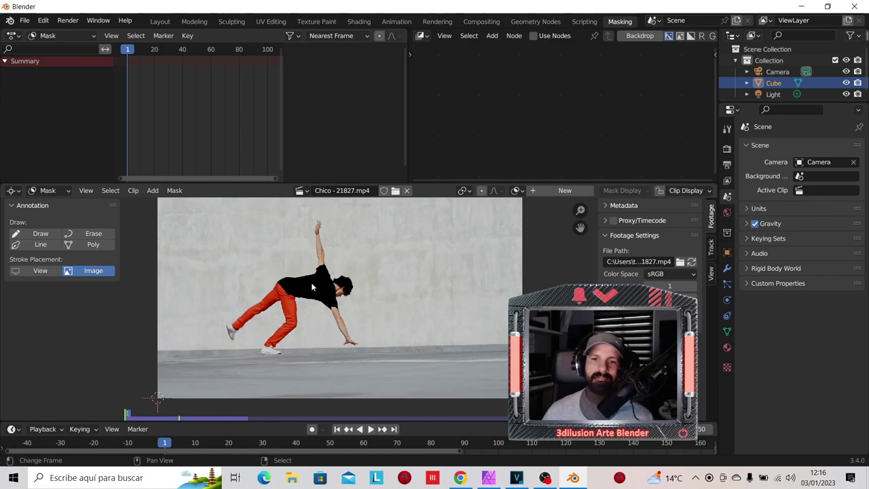
{"action": "scroll", "coordinate": [269, 353], "scroll_direction": "up", "scroll_amount": 2}
Step: Create a new mask, then enlarge and zoom the clip view onto the boy's head
{"action": "left_click", "coordinate": [564, 190]}
{"action": "scroll", "coordinate": [391, 340], "scroll_direction": "up", "scroll_amount": 2}
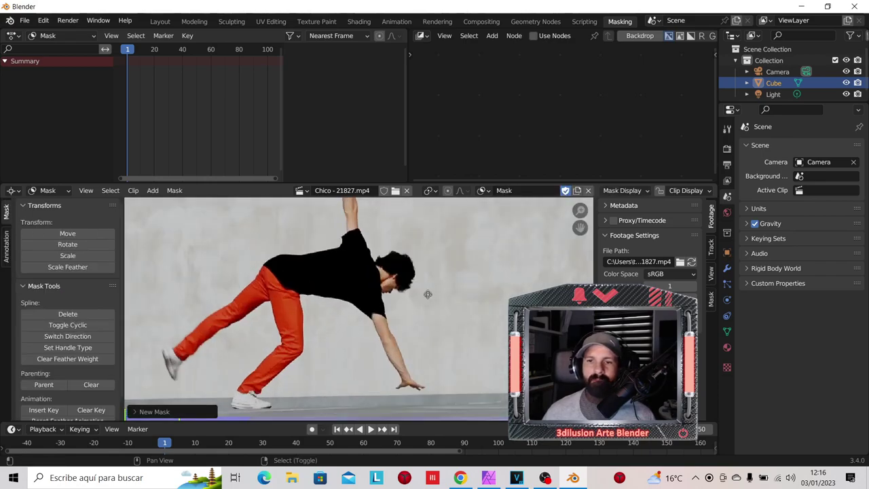
{"action": "scroll", "coordinate": [407, 319], "scroll_direction": "up", "scroll_amount": 1}
{"action": "scroll", "coordinate": [407, 315], "scroll_direction": "up", "scroll_amount": 1}
{"action": "left_click_drag", "start_coordinate": [477, 182], "coordinate": [483, 83]}
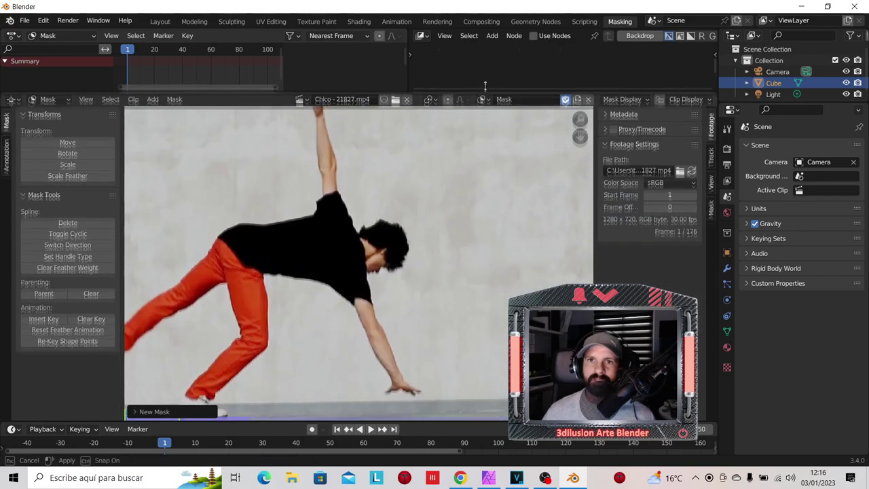
{"action": "scroll", "coordinate": [423, 315], "scroll_direction": "up", "scroll_amount": 1}
{"action": "scroll", "coordinate": [423, 316], "scroll_direction": "up", "scroll_amount": 1}
{"action": "scroll", "coordinate": [423, 312], "scroll_direction": "up", "scroll_amount": 3}
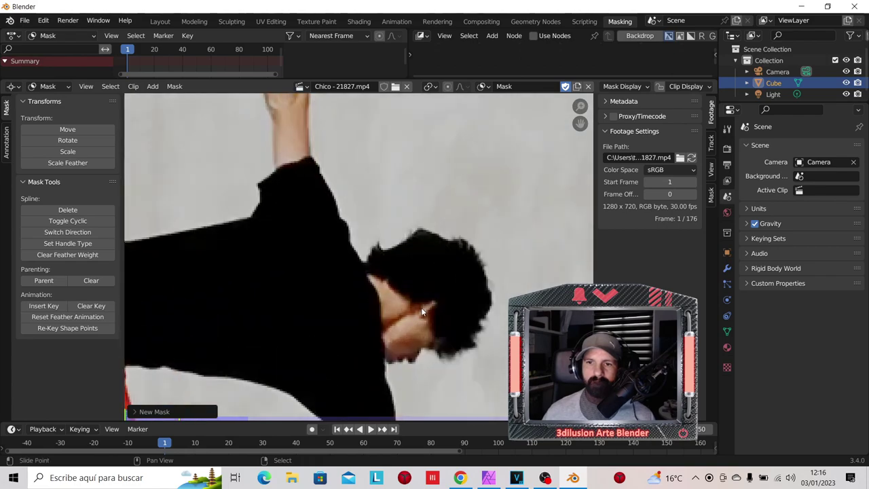
{"action": "scroll", "coordinate": [422, 298], "scroll_direction": "down", "scroll_amount": 1}
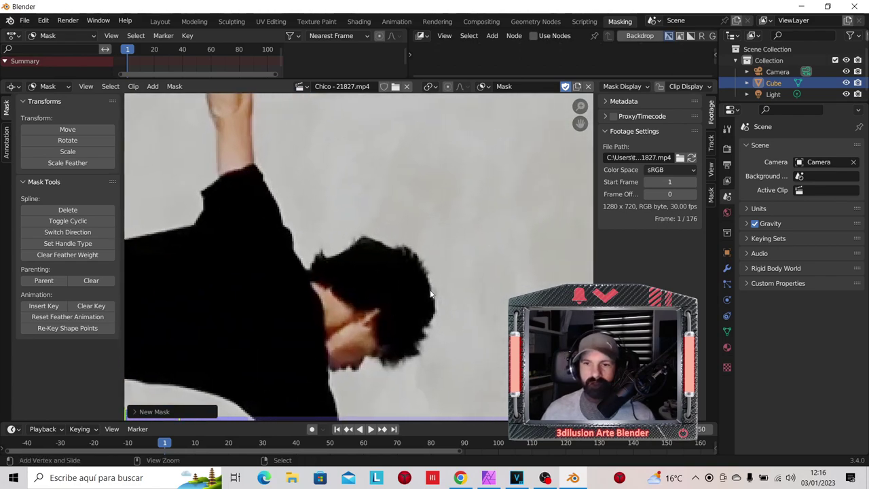
Step: Start the head outline with mask points across the hair top, left side and face
{"action": "left_click", "coordinate": [430, 293], "text": "ctrl"}
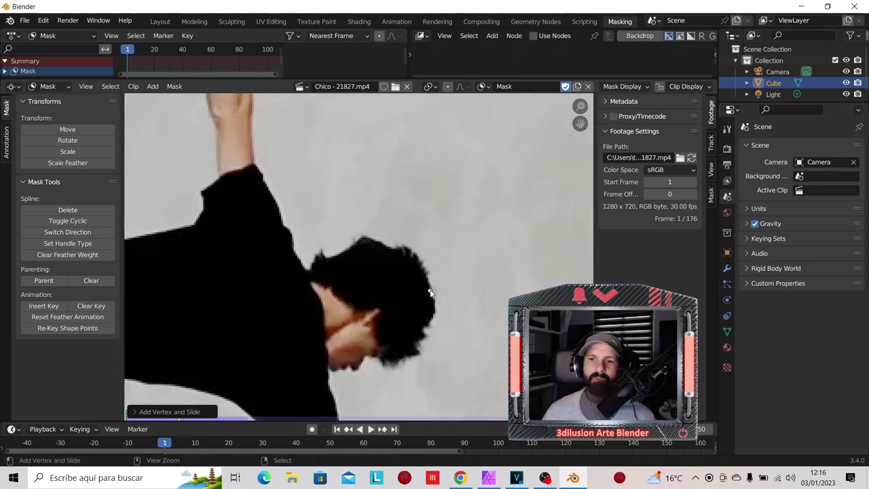
{"action": "right_click", "coordinate": [419, 266], "text": "shift"}
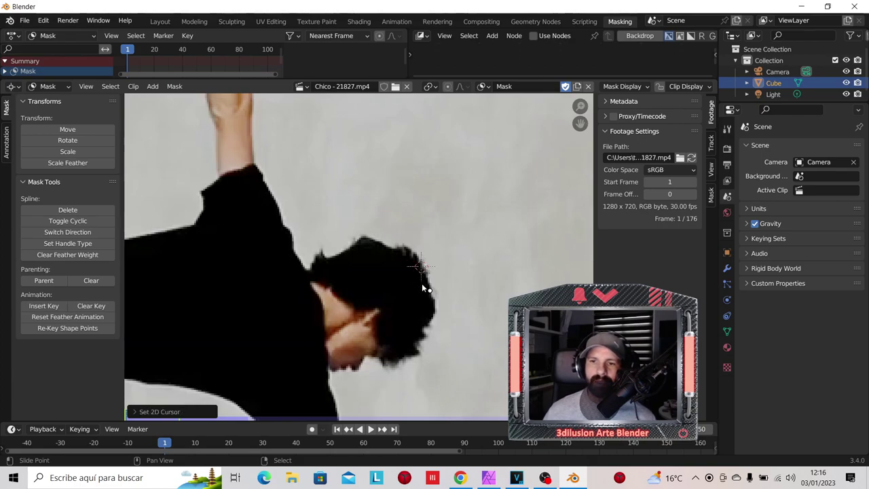
{"action": "left_click", "coordinate": [424, 277], "text": "ctrl"}
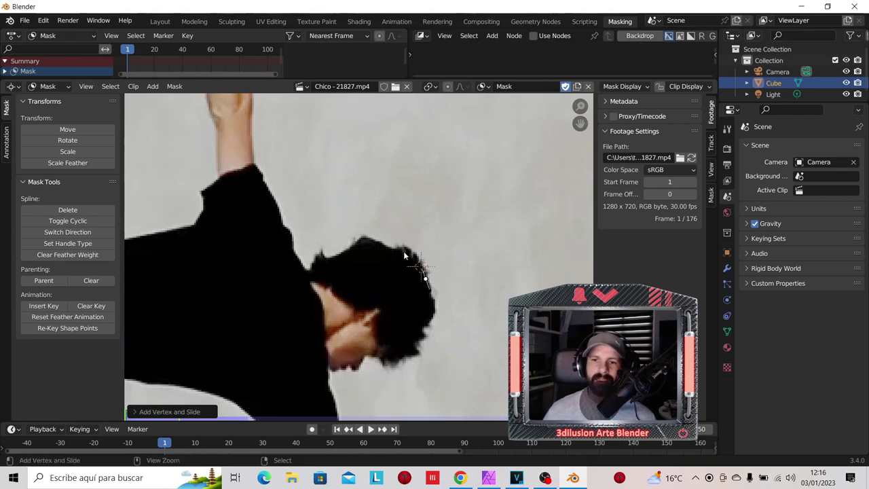
{"action": "left_click", "coordinate": [367, 236], "text": "ctrl"}
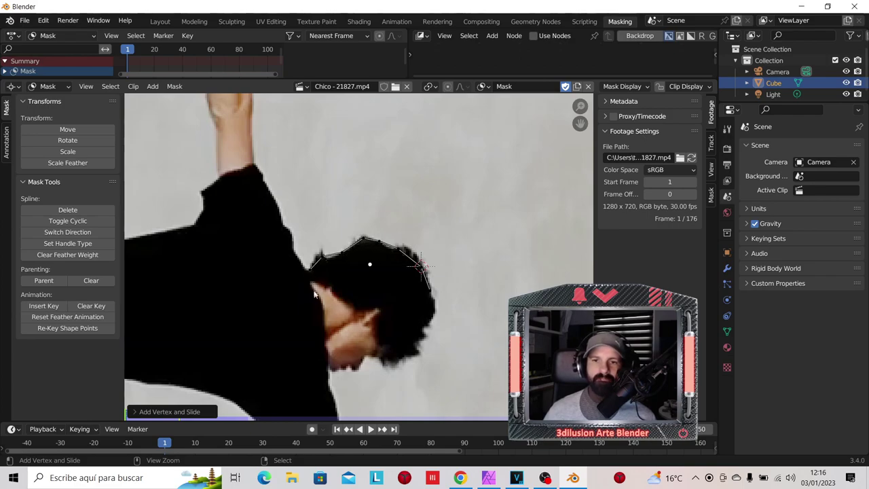
{"action": "left_click", "coordinate": [325, 312], "text": "ctrl"}
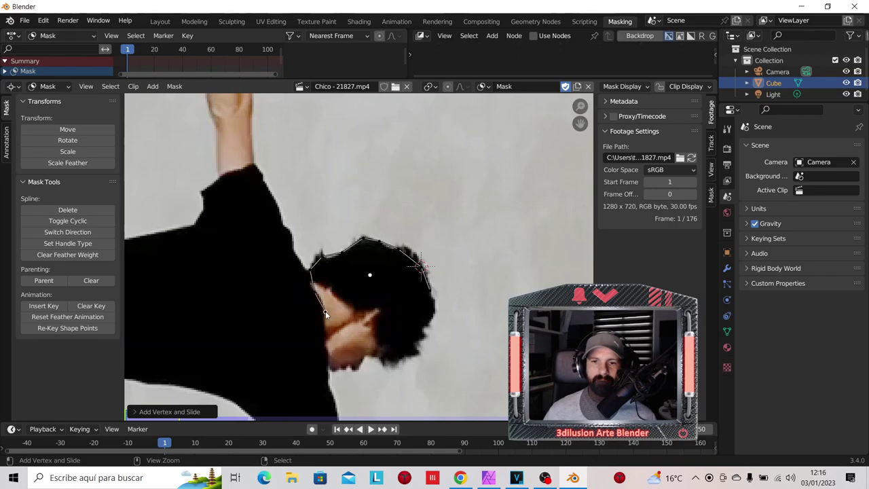
{"action": "left_click", "coordinate": [328, 359], "text": "ctrl"}
{"action": "left_click", "coordinate": [353, 366], "text": "ctrl"}
Step: Continue the outline along the bottom of the head and up the hair's right side
{"action": "left_click", "coordinate": [361, 355], "text": "ctrl"}
{"action": "left_click", "coordinate": [380, 357], "text": "ctrl"}
{"action": "left_click", "coordinate": [385, 363], "text": "ctrl"}
{"action": "left_click", "coordinate": [401, 358], "text": "ctrl"}
{"action": "left_click", "coordinate": [417, 351], "text": "ctrl"}
{"action": "left_click", "coordinate": [425, 341], "text": "ctrl"}
{"action": "left_click", "coordinate": [426, 330], "text": "ctrl"}
{"action": "left_click", "coordinate": [430, 319], "text": "ctrl"}
{"action": "left_click", "coordinate": [435, 307], "text": "ctrl"}
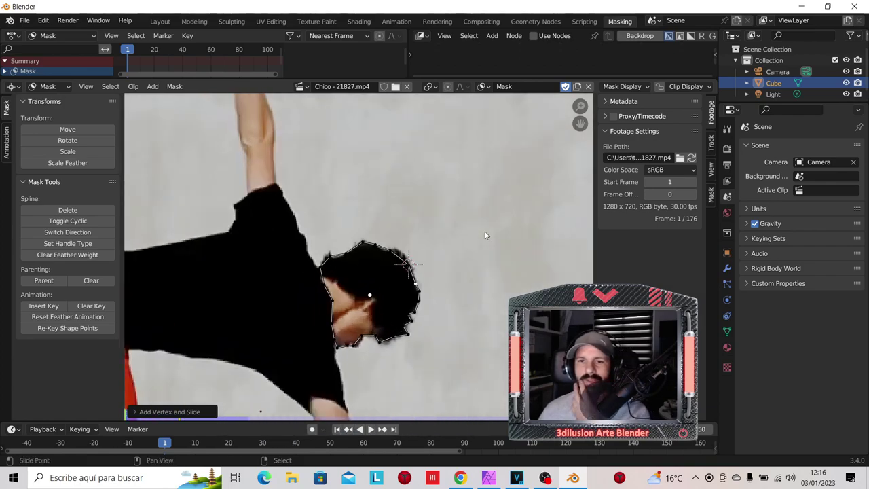
Step: Zoom out and centre the boy's head, then give the dope sheet more room
{"action": "scroll", "coordinate": [485, 231], "scroll_direction": "up", "scroll_amount": 2}
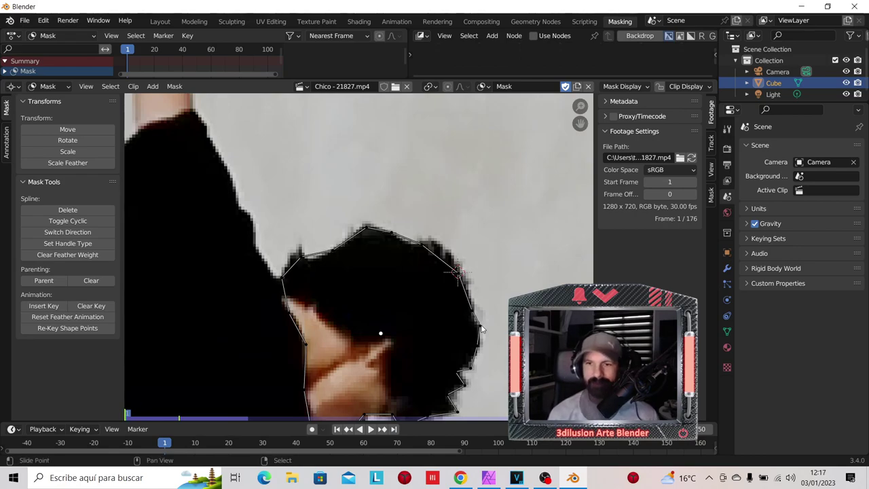
{"action": "scroll", "coordinate": [485, 295], "scroll_direction": "down", "scroll_amount": 2}
{"action": "scroll", "coordinate": [460, 283], "scroll_direction": "down", "scroll_amount": 2}
{"action": "middle_click_drag", "start_coordinate": [441, 299], "coordinate": [496, 226]}
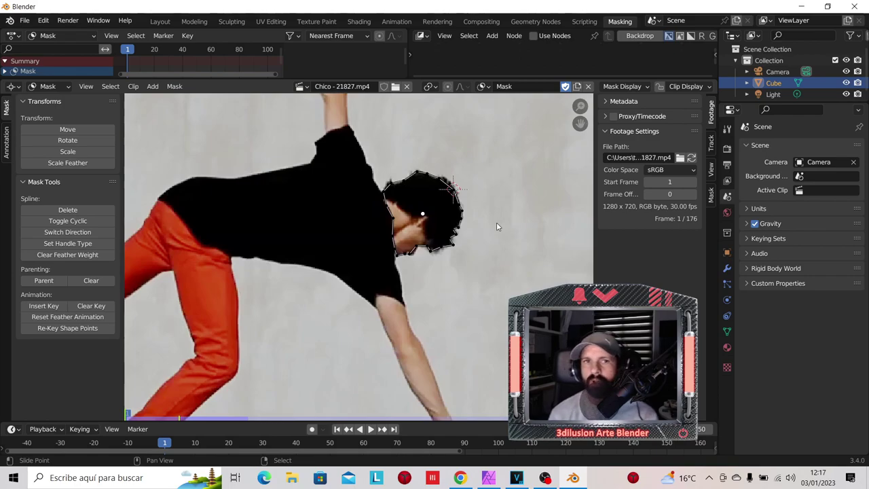
{"action": "left_click_drag", "start_coordinate": [546, 81], "coordinate": [545, 116]}
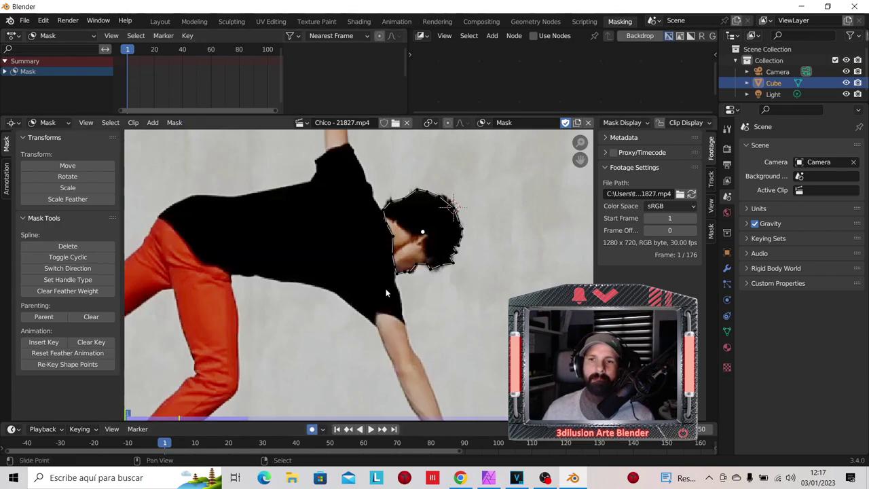
Step: On frame 2, box-select the top mask points and move the mask over the head
{"action": "key", "text": "Right"}
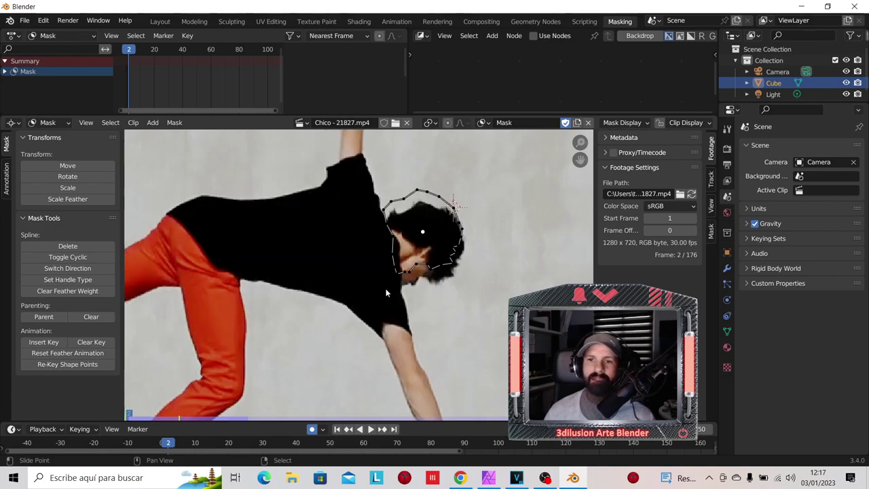
{"action": "key", "text": "Left"}
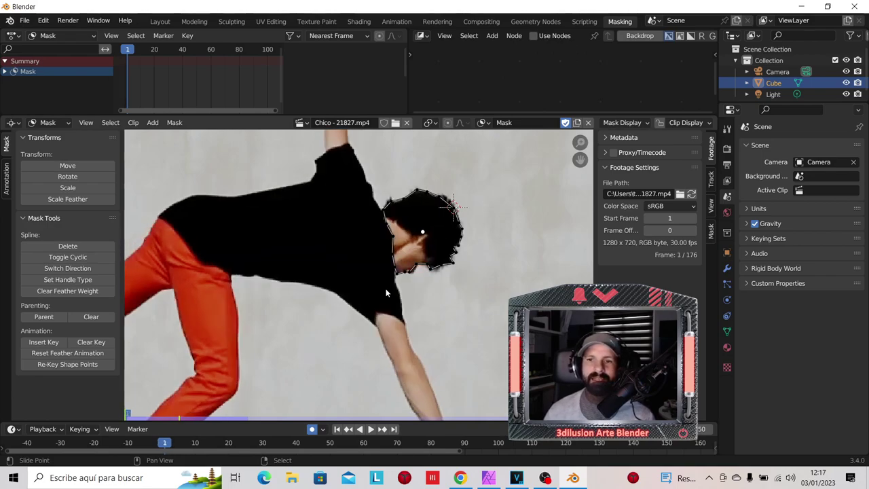
{"action": "key", "text": "Right"}
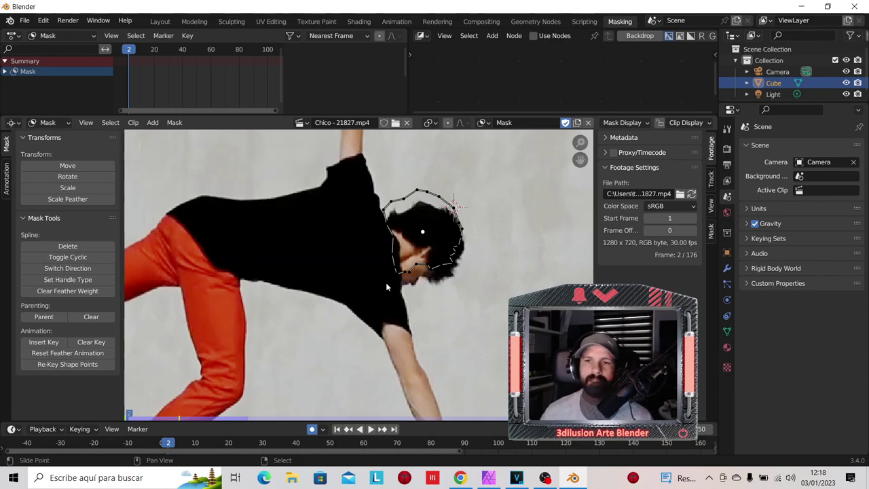
{"action": "key", "text": "b"}
{"action": "left_click_drag", "start_coordinate": [366, 177], "coordinate": [456, 252]}
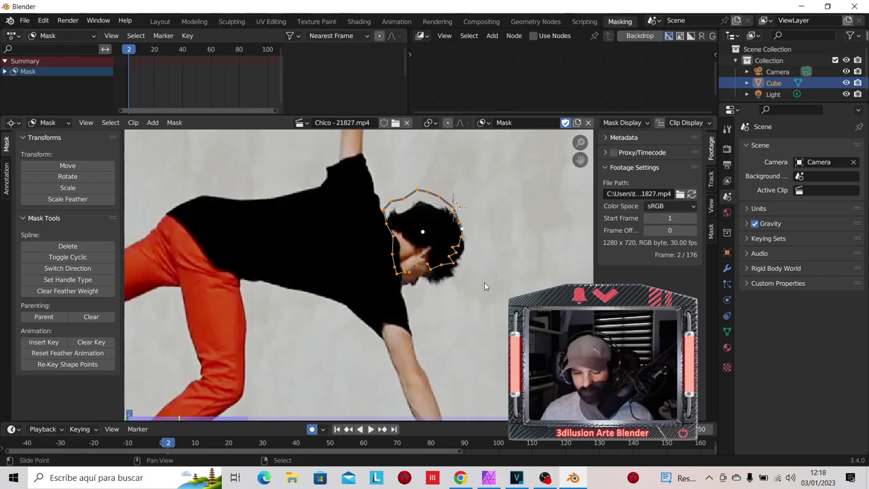
{"action": "key", "text": "g"}
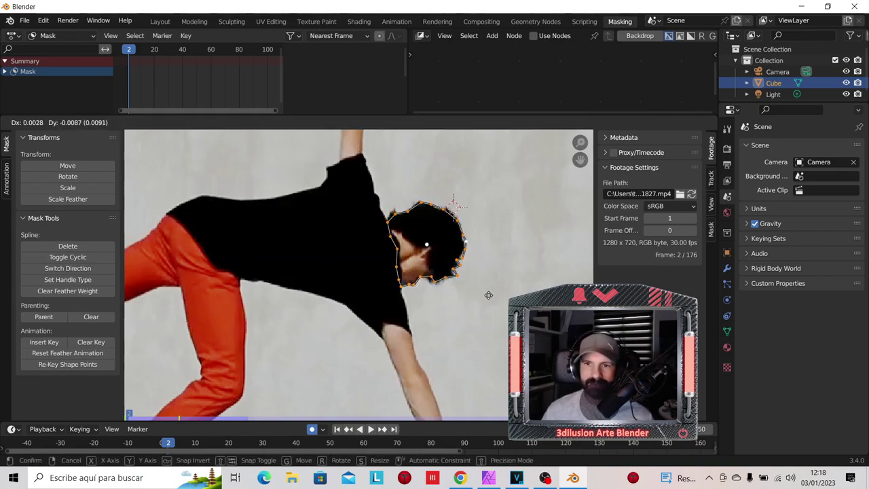
{"action": "left_click", "coordinate": [487, 299]}
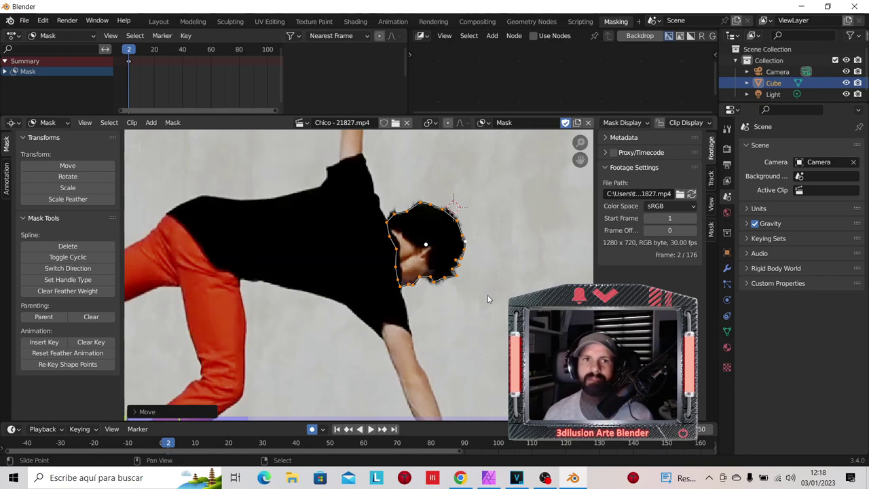
Step: Turn on Auto Keying and raise the mask points over the chin on frame 1
{"action": "left_click", "coordinate": [128, 61]}
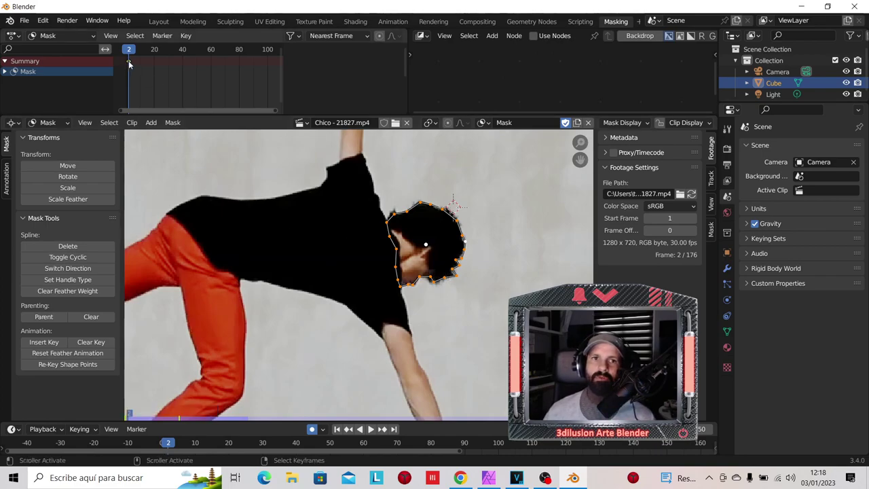
{"action": "left_click", "coordinate": [314, 431]}
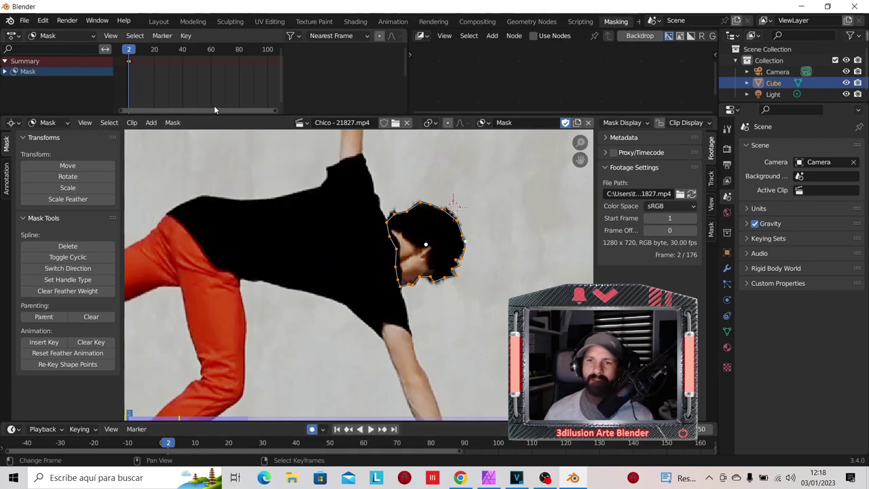
{"action": "key", "text": "Left"}
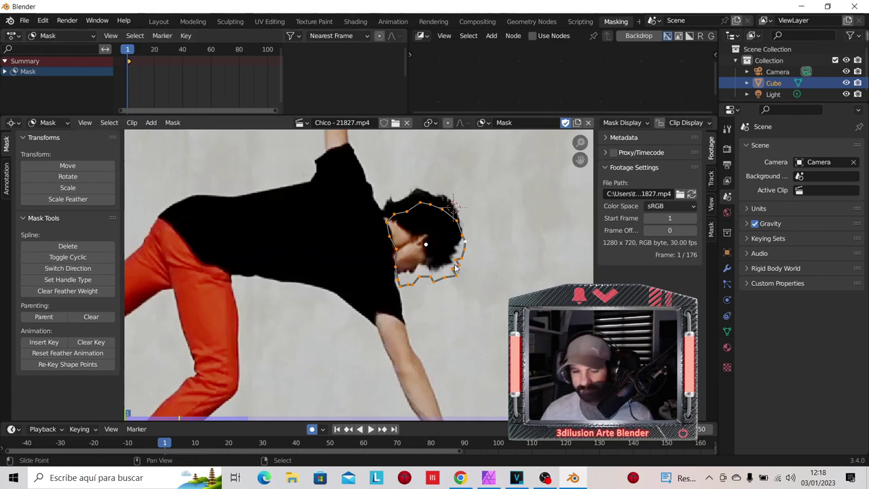
{"action": "key", "text": "g"}
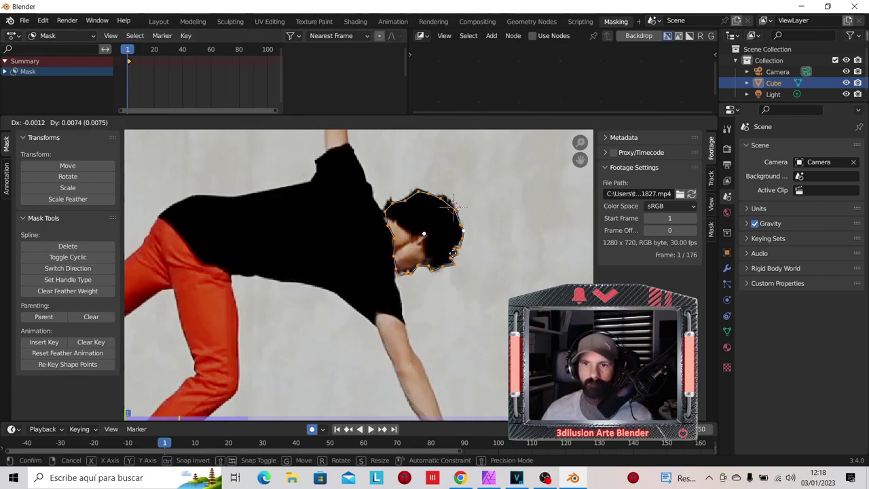
{"action": "left_click", "coordinate": [453, 257]}
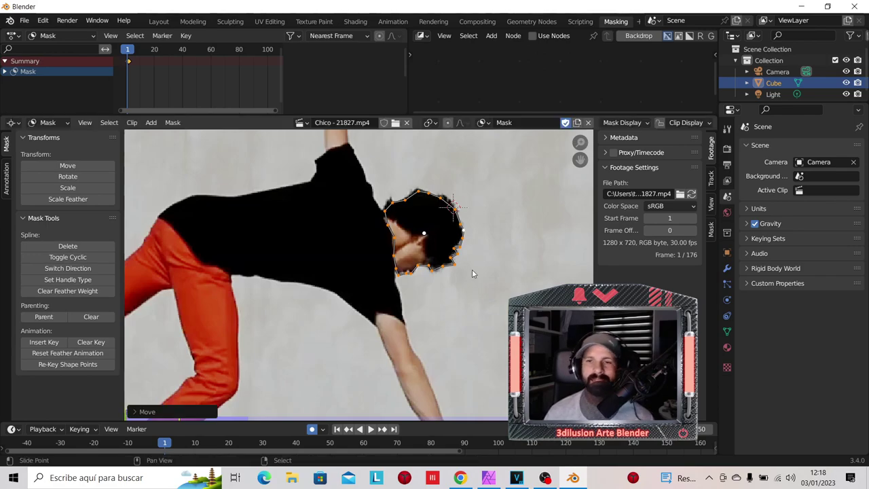
Step: Move the mask down onto the head on frame 3 and compare with frame 1
{"action": "key", "text": "Right"}
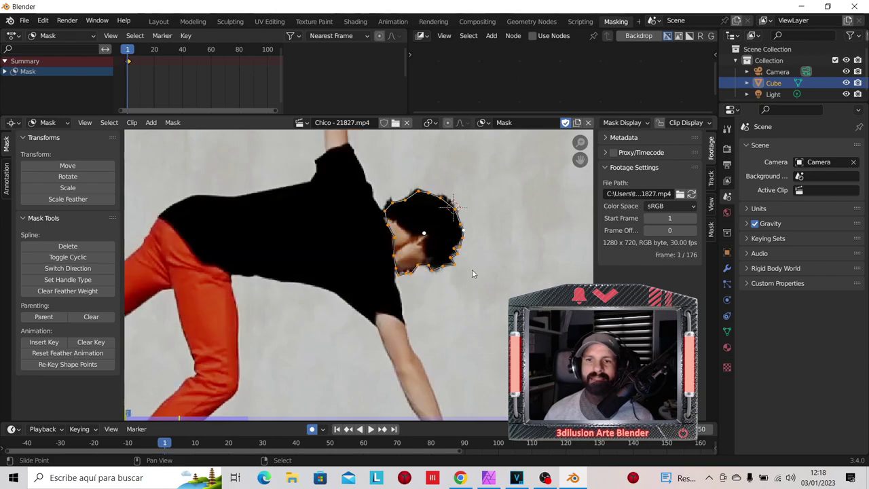
{"action": "key", "text": "Right"}
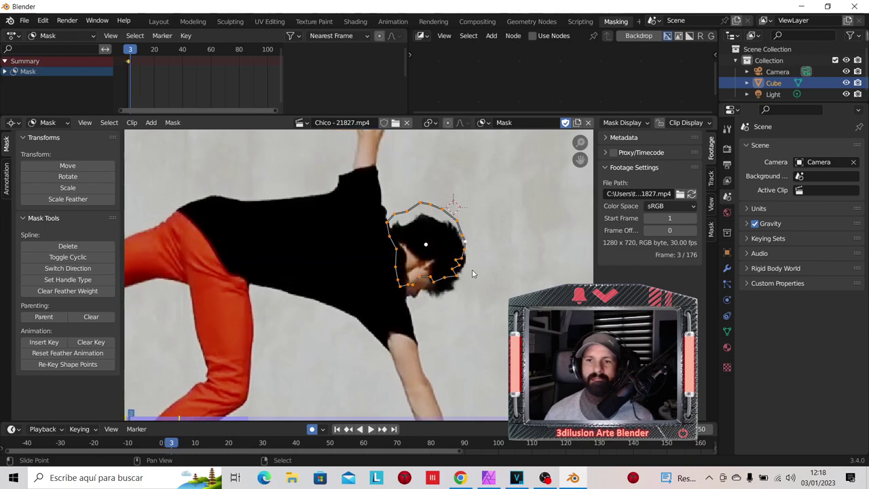
{"action": "key", "text": "g"}
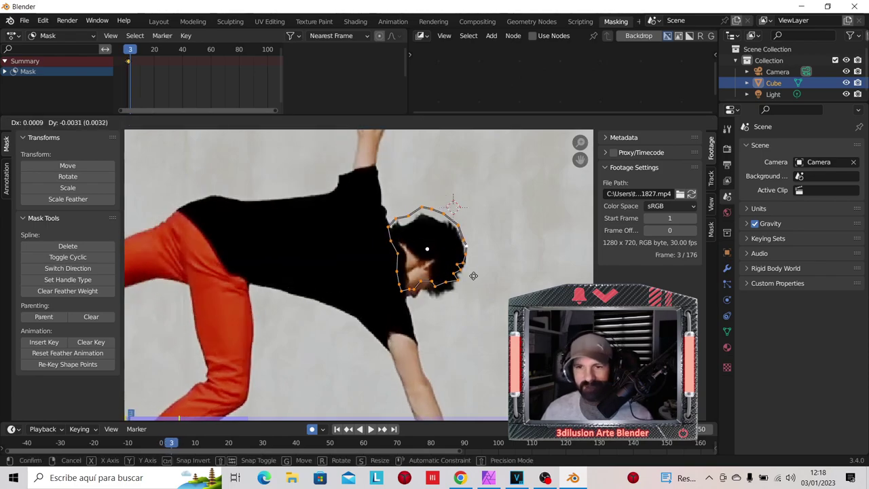
{"action": "left_click", "coordinate": [474, 282]}
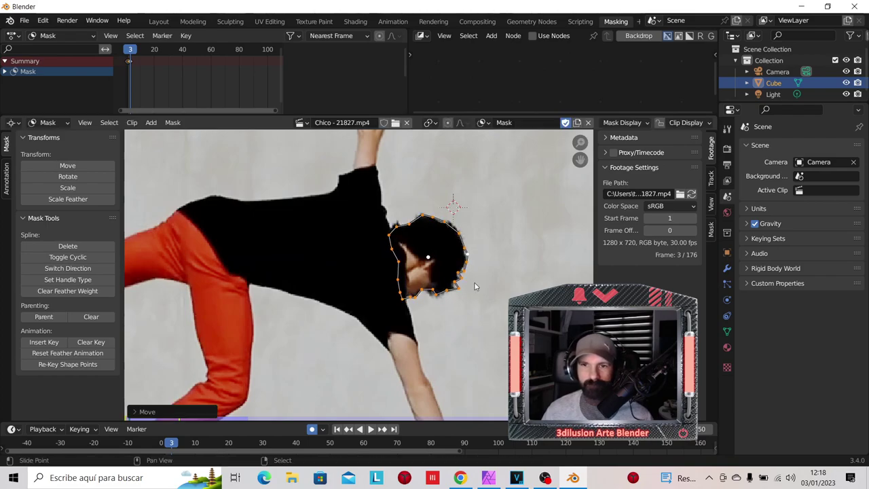
{"action": "key", "text": "Left"}
{"action": "key", "text": "Left"}
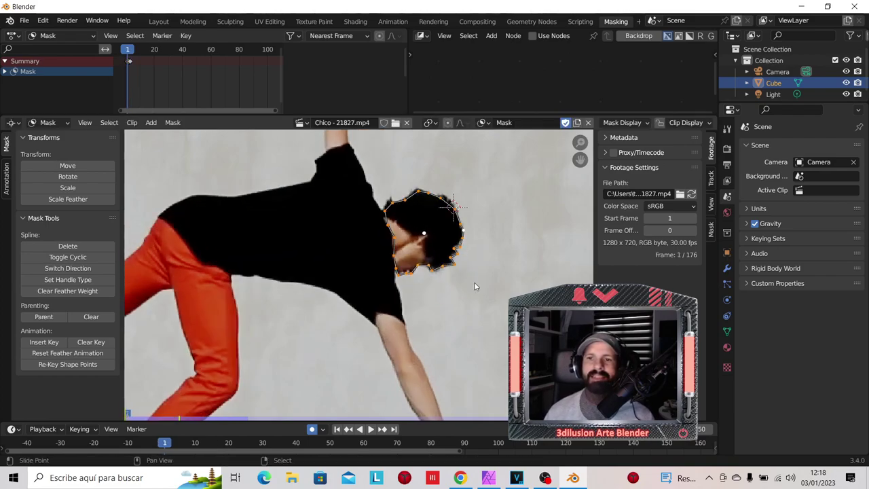
{"action": "key", "text": "Right"}
{"action": "key", "text": "Right"}
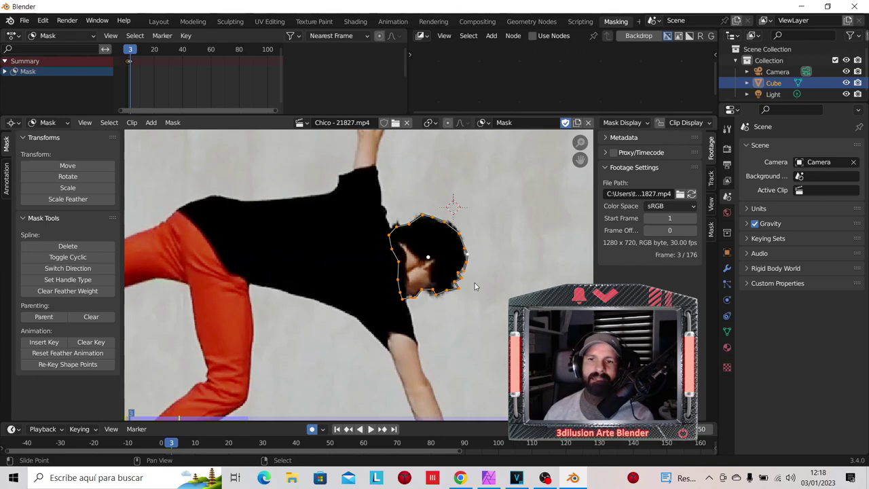
Step: Zoom in on frame 3 and pull the mask's left-edge points along the face
{"action": "scroll", "coordinate": [475, 286], "scroll_direction": "up", "scroll_amount": 1}
{"action": "scroll", "coordinate": [441, 265], "scroll_direction": "up", "scroll_amount": 2}
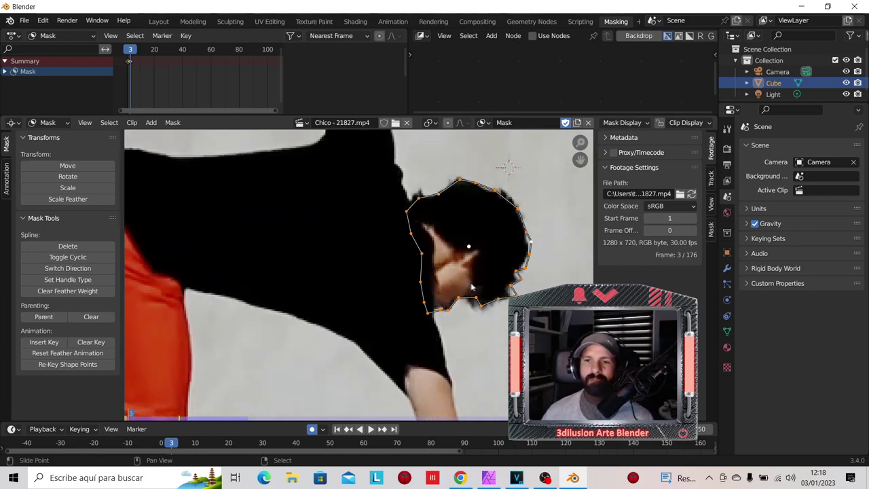
{"action": "left_click", "coordinate": [420, 252]}
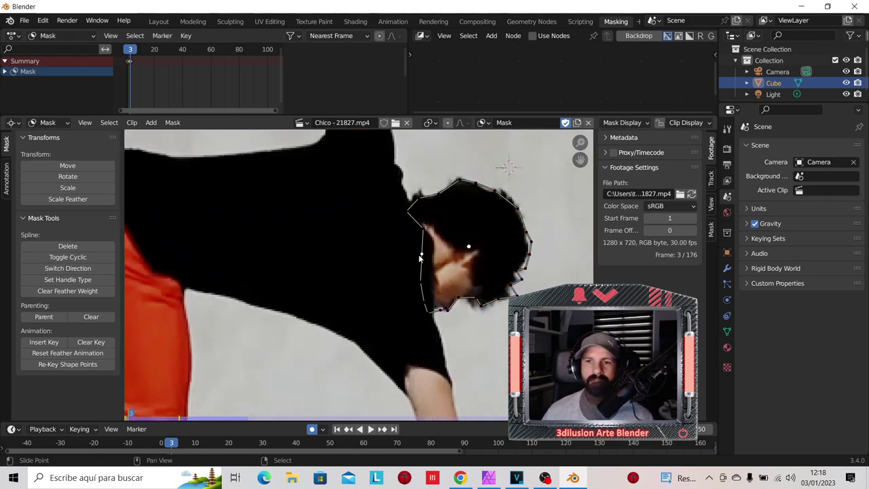
{"action": "left_click_drag", "start_coordinate": [430, 258], "coordinate": [433, 317]}
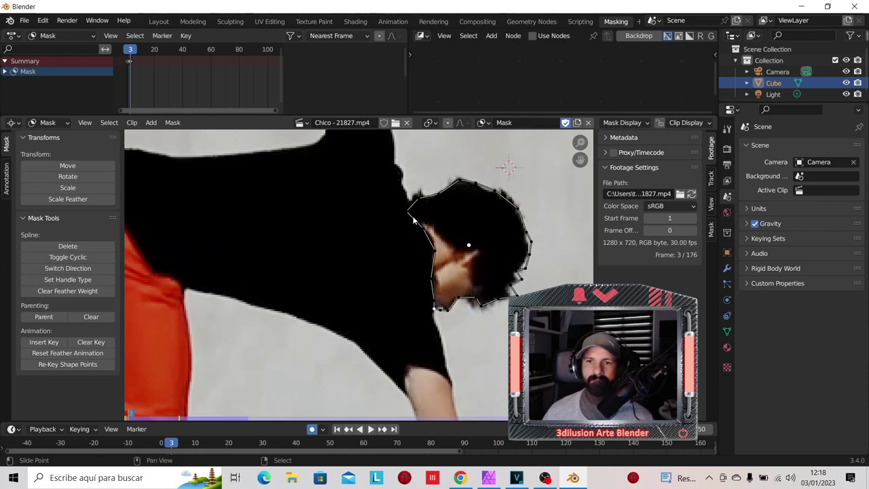
{"action": "left_click_drag", "start_coordinate": [410, 214], "coordinate": [409, 209]}
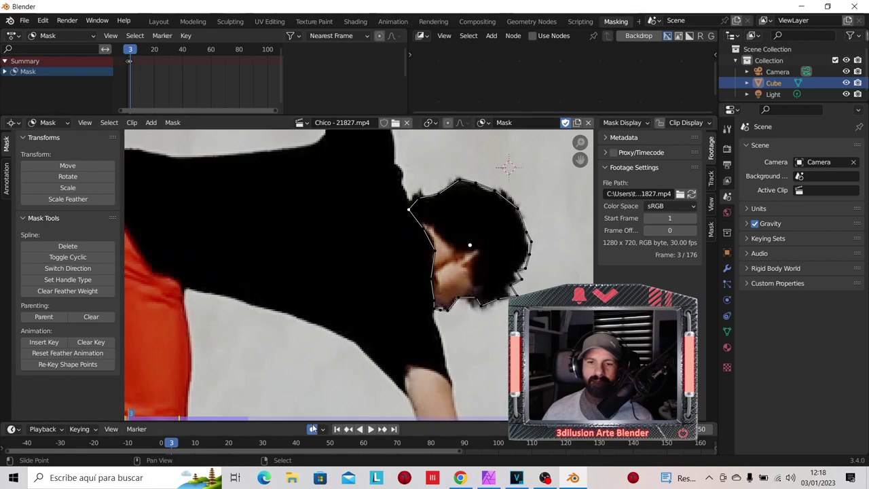
Step: Check frames 1–3 and adjust the mask's left edge near the face on frame 2
{"action": "key", "text": "Left"}
{"action": "key", "text": "Left"}
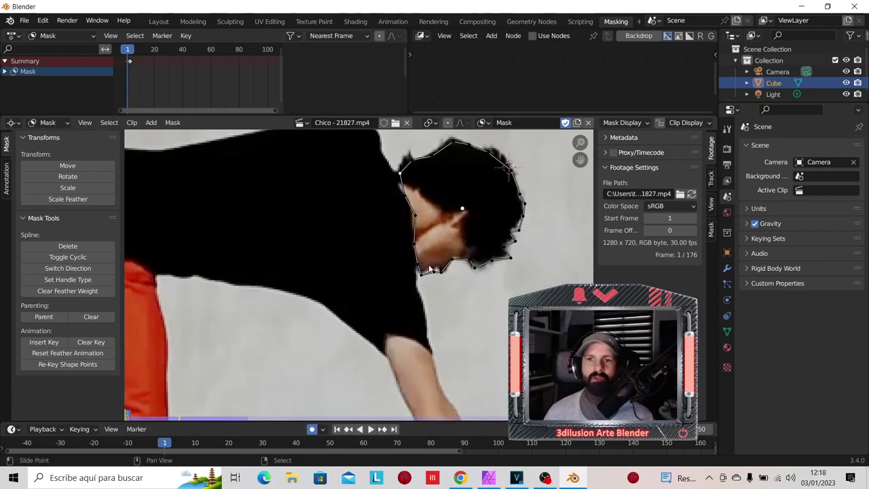
{"action": "key", "text": "Right"}
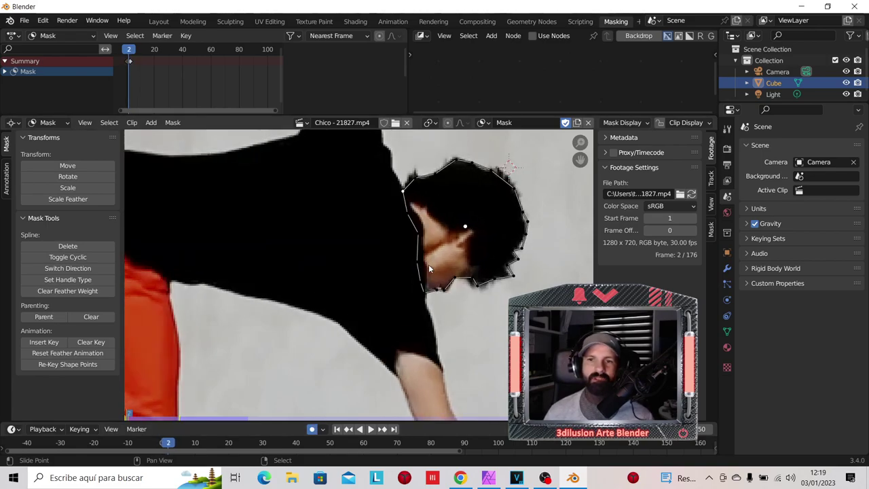
{"action": "key", "text": "Right"}
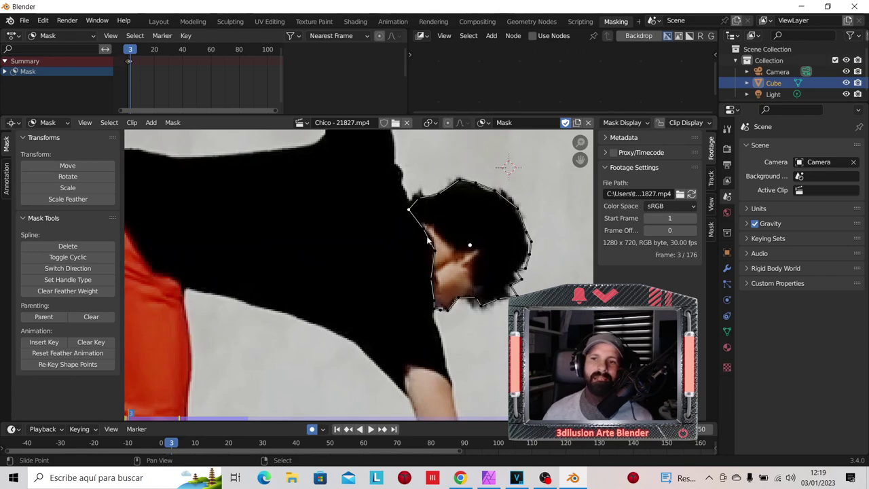
{"action": "key", "text": "Left"}
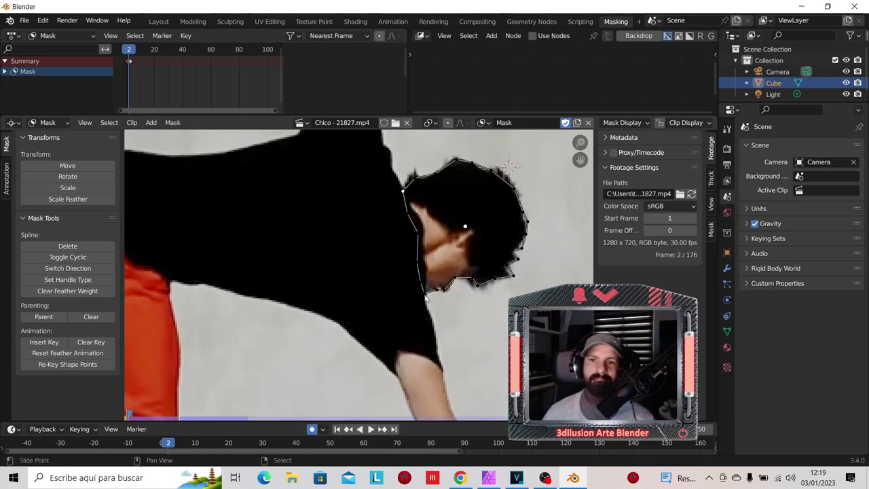
{"action": "left_click_drag", "start_coordinate": [421, 255], "coordinate": [425, 260]}
{"action": "left_click", "coordinate": [425, 282]}
Step: Step through the frames to check the mask and make the Blender window fullscreen
{"action": "key", "text": "Right"}
{"action": "key", "text": "Right"}
{"action": "key", "text": "Left"}
{"action": "key", "text": "Left"}
{"action": "key", "text": "Left"}
{"action": "key", "text": "Left"}
{"action": "key", "text": "Right"}
{"action": "key", "text": "Right"}
{"action": "key", "text": "Left"}
{"action": "key", "text": "Left"}
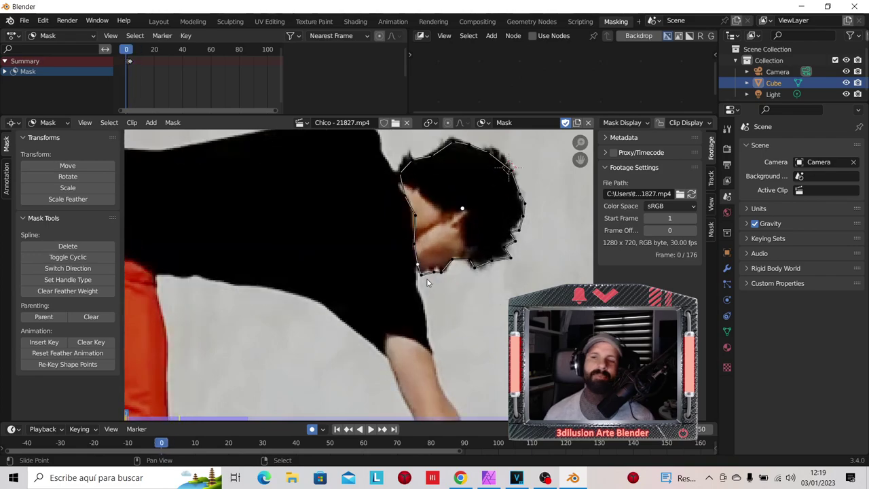
{"action": "scroll", "coordinate": [426, 283], "scroll_direction": "down", "scroll_amount": 2}
{"action": "scroll", "coordinate": [416, 280], "scroll_direction": "down", "scroll_amount": 1}
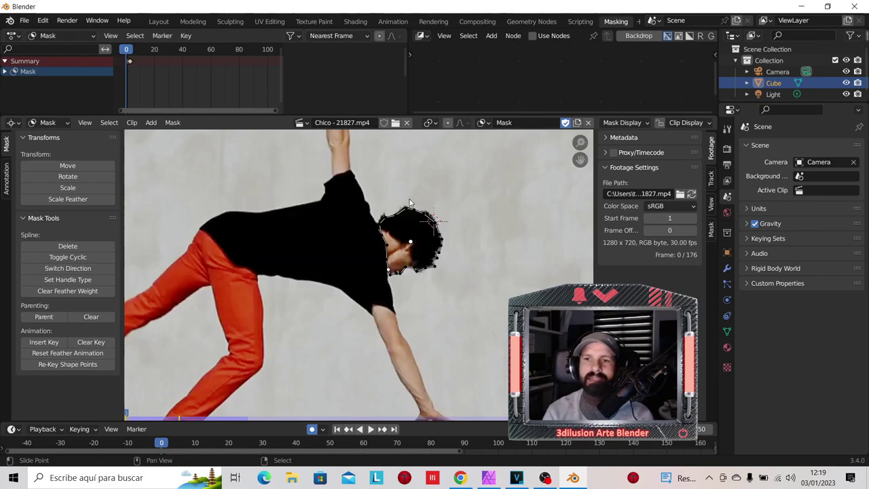
{"action": "key", "text": "ctrl+alt+f"}
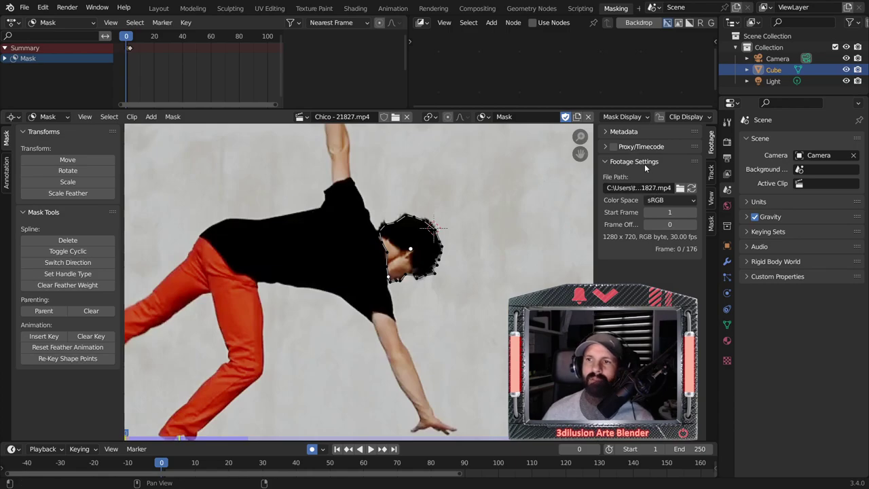
{"action": "left_click", "coordinate": [647, 118]}
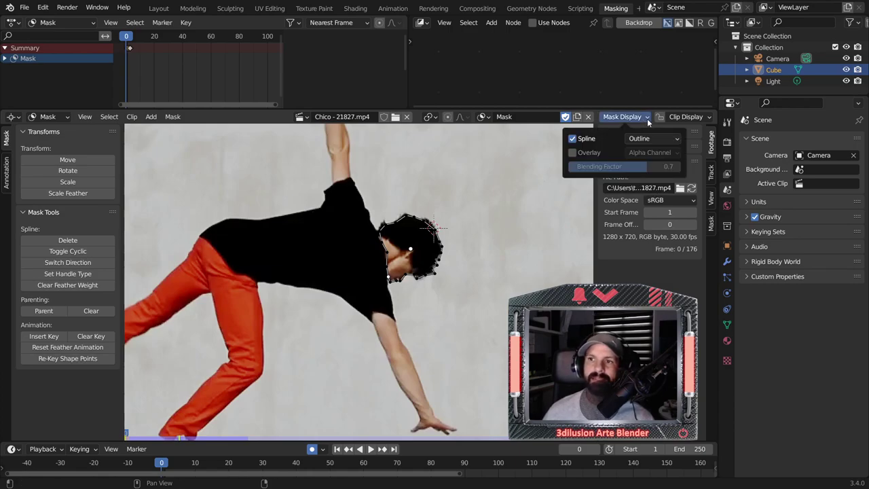
Step: Show the mask as an Alpha Channel overlay and review it across frames 1–3
{"action": "left_click", "coordinate": [572, 153]}
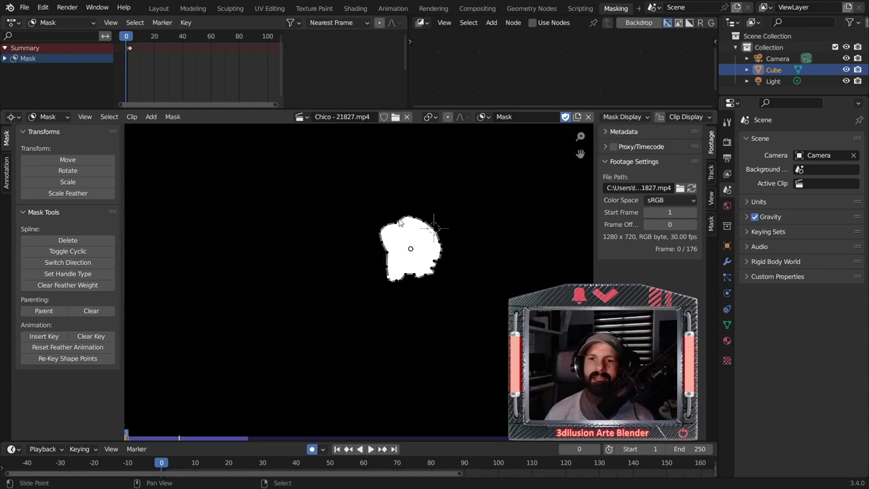
{"action": "key", "text": "space"}
{"action": "key", "text": "shift+ctrl+space"}
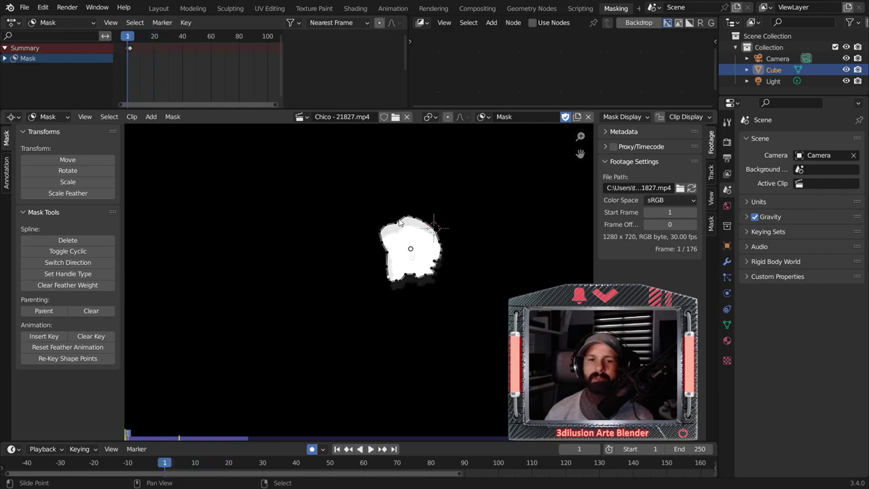
{"action": "key", "text": "Right"}
{"action": "key", "text": "Right"}
{"action": "key", "text": "Left"}
{"action": "key", "text": "Right"}
{"action": "key", "text": "Left"}
{"action": "key", "text": "Left"}
{"action": "key", "text": "Right"}
{"action": "key", "text": "Left"}
{"action": "key", "text": "Right"}
{"action": "key", "text": "Right"}
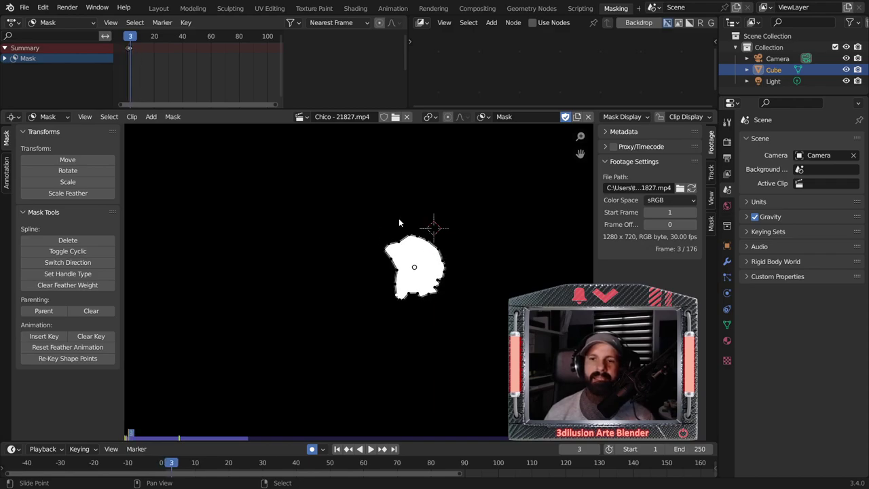
{"action": "key", "text": "Left"}
{"action": "key", "text": "Left"}
{"action": "key", "text": "Left"}
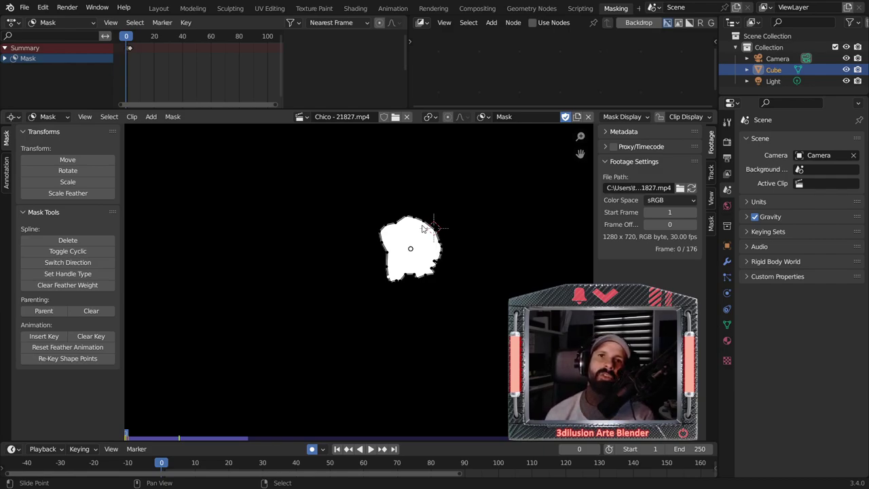
Step: Switch the mask overlay to Combined with a 0.6 blending factor
{"action": "scroll", "coordinate": [455, 232], "scroll_direction": "up", "scroll_amount": 1}
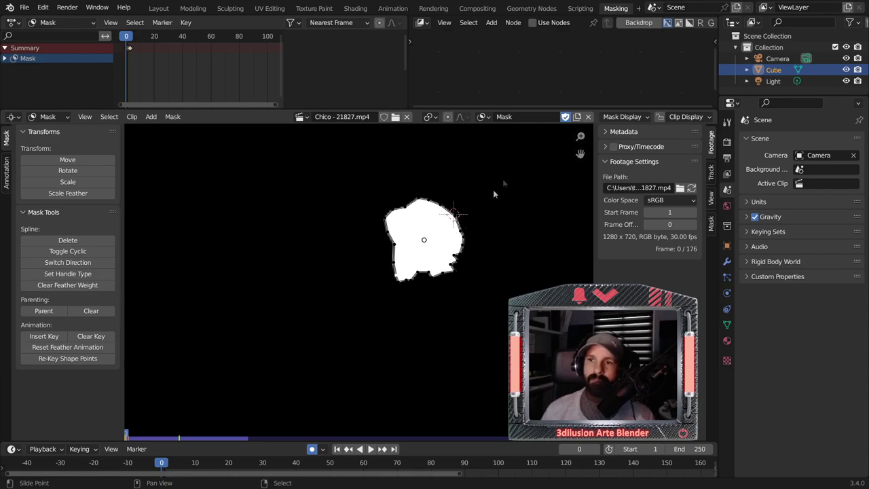
{"action": "left_click", "coordinate": [623, 116]}
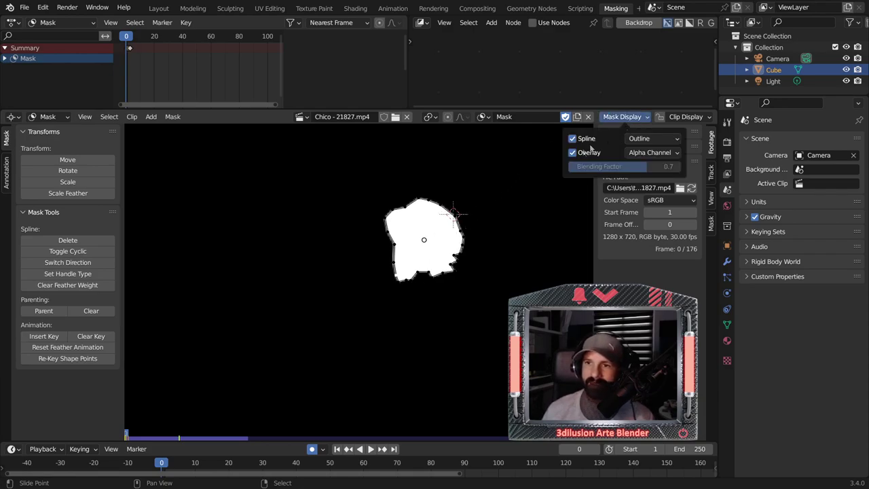
{"action": "left_click", "coordinate": [640, 153]}
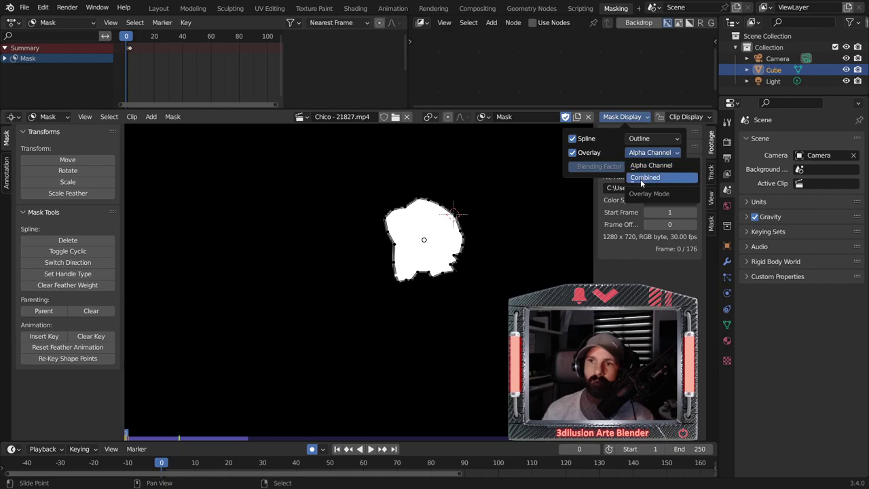
{"action": "left_click", "coordinate": [640, 179]}
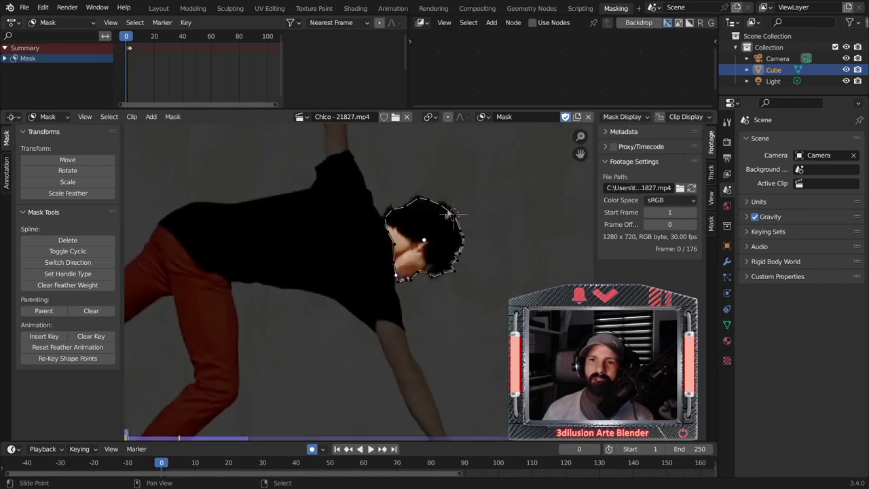
{"action": "left_click", "coordinate": [620, 118]}
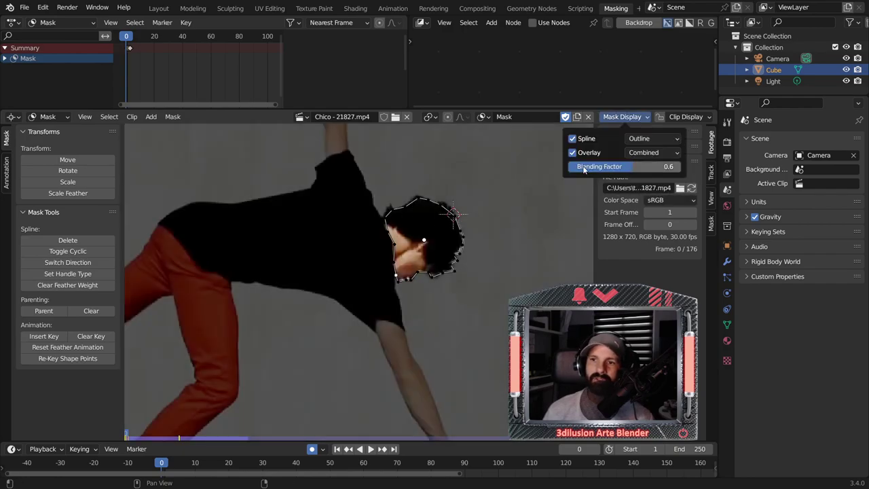
{"action": "left_click_drag", "start_coordinate": [627, 169], "coordinate": [692, 169]}
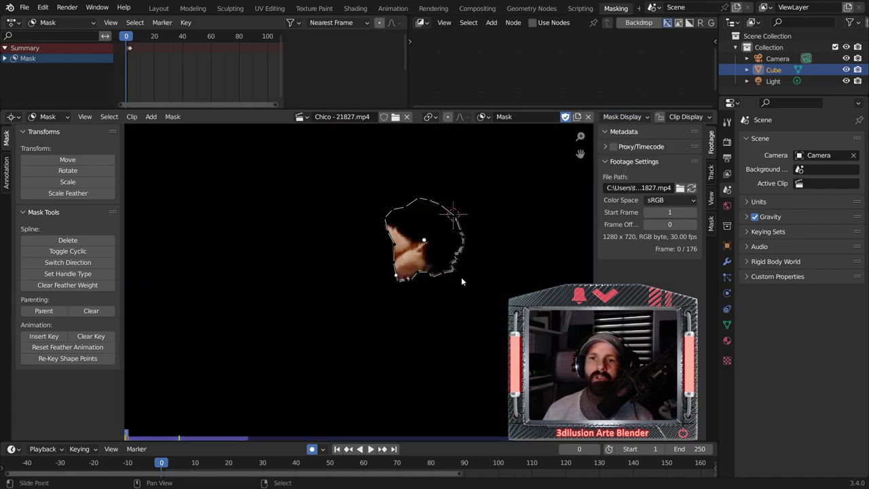
{"action": "scroll", "coordinate": [461, 277], "scroll_direction": "down", "scroll_amount": 1}
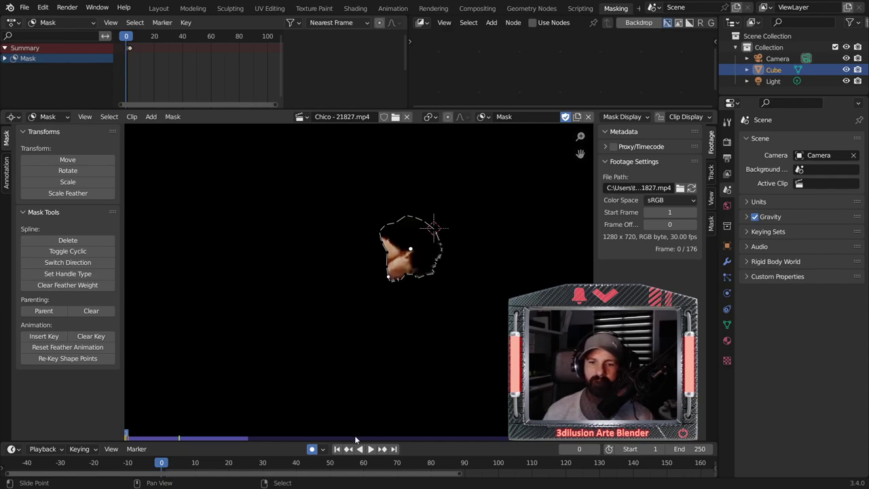
Step: Play the footage, return to frame 1, then advance to frame 4
{"action": "key", "text": "space"}
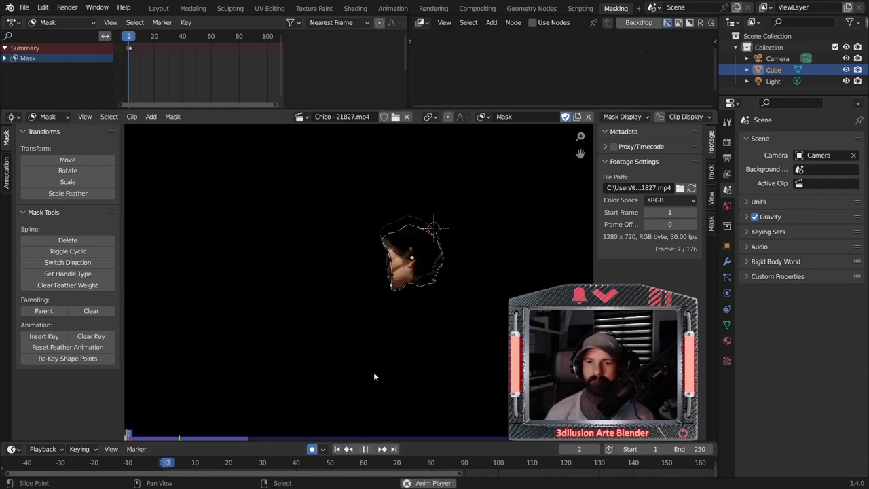
{"action": "key", "text": "Left"}
{"action": "key", "text": "Left"}
{"action": "key", "text": "Left"}
{"action": "key", "text": "Left"}
{"action": "key", "text": "Left"}
{"action": "key", "text": "Left"}
{"action": "key", "text": "Left"}
{"action": "key", "text": "Left"}
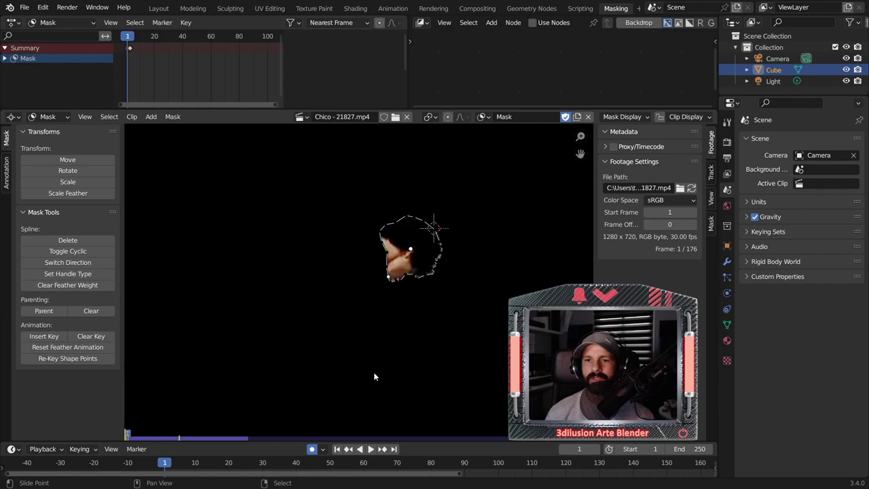
{"action": "key", "text": "Right"}
{"action": "key", "text": "Right"}
{"action": "key", "text": "Right"}
Step: Select all mask points and move the mask over the boy's head on frame 4
{"action": "key", "text": "a"}
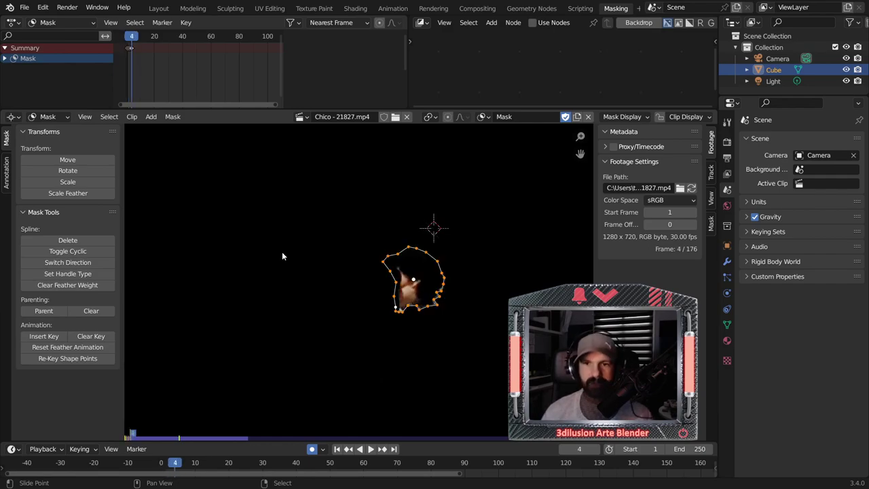
{"action": "left_click", "coordinate": [67, 159]}
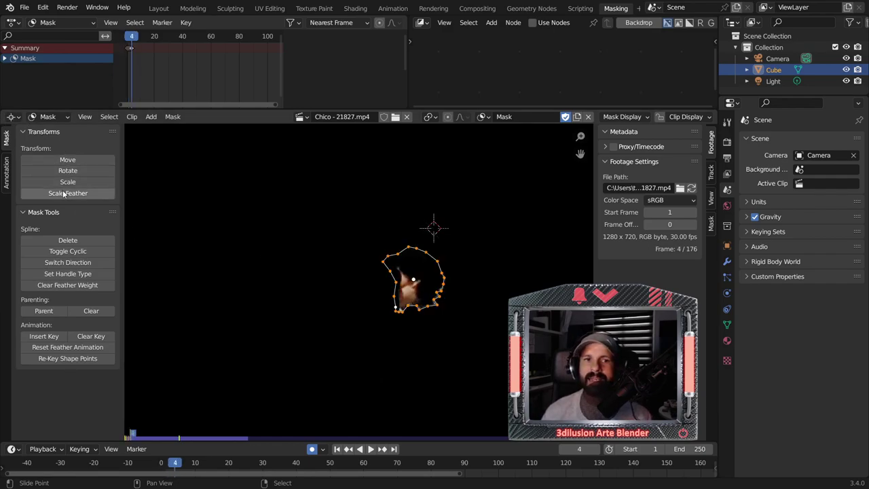
{"action": "left_click", "coordinate": [449, 296]}
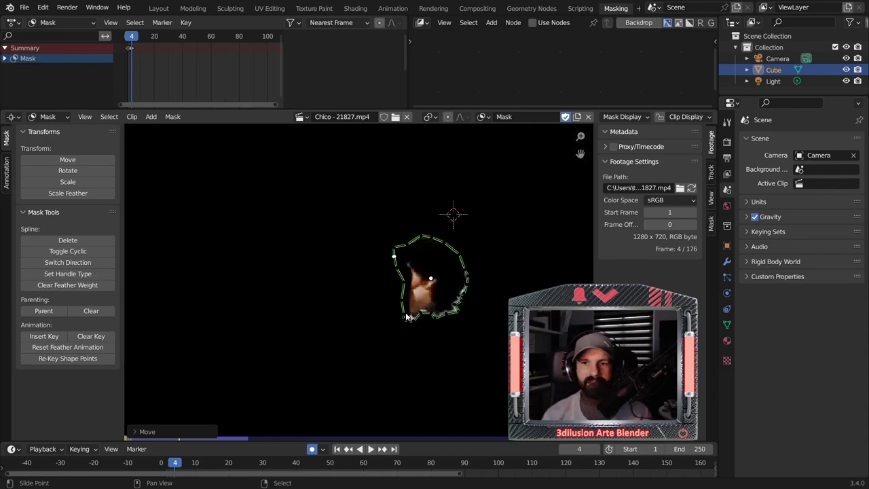
Step: Compare frames 4 and 5, then pan, box-select all mask points and zoom in on frame 5
{"action": "key", "text": "Right"}
{"action": "key", "text": "Left"}
{"action": "key", "text": "Right"}
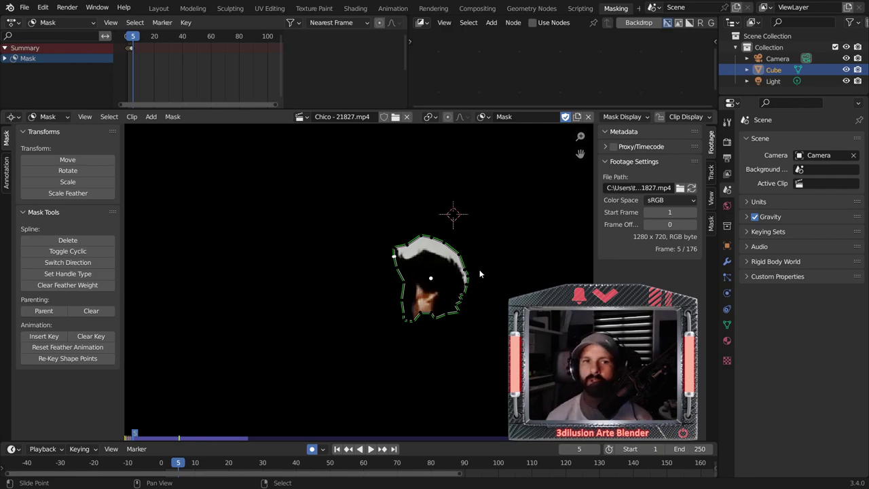
{"action": "middle_click_drag", "start_coordinate": [479, 273], "coordinate": [412, 254]}
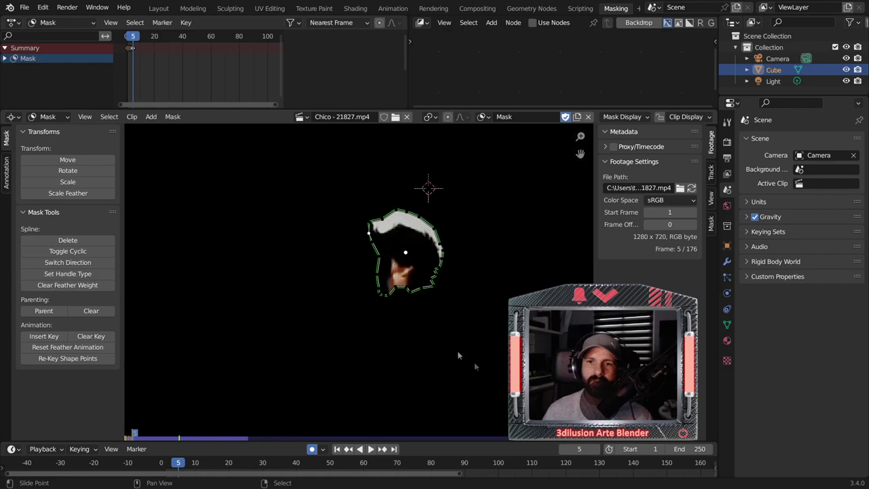
{"action": "left_click_drag", "start_coordinate": [310, 165], "coordinate": [463, 338]}
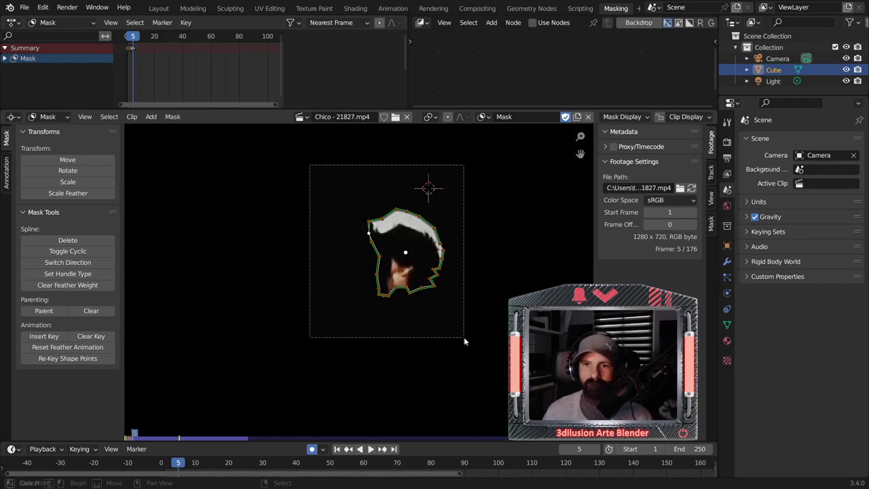
{"action": "scroll", "coordinate": [410, 243], "scroll_direction": "up", "scroll_amount": 2}
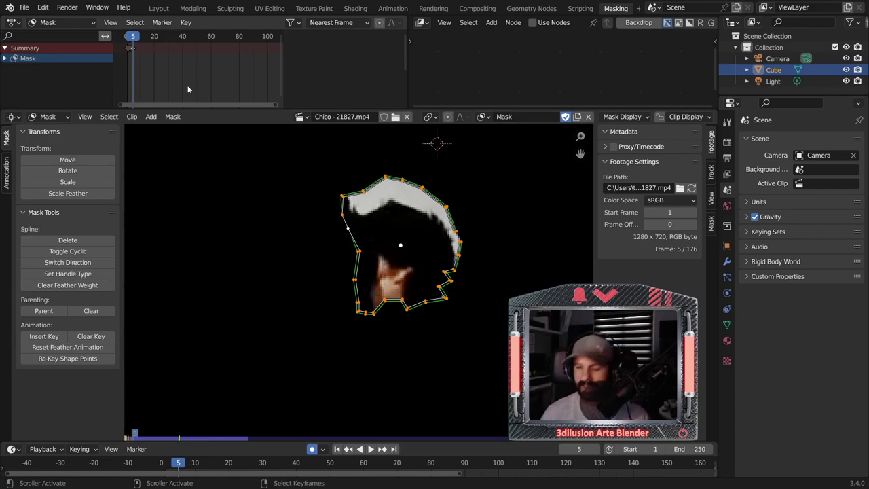
Step: Widen the dope sheet timeline and play the clip backward to review the mask keyframes
{"action": "key", "text": "Left"}
{"action": "key", "text": "Left"}
{"action": "key", "text": "Left"}
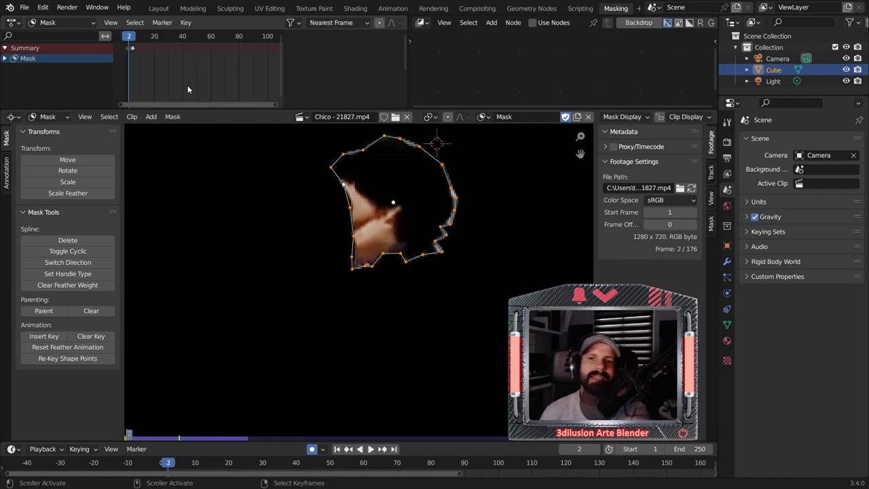
{"action": "key", "text": "Right"}
{"action": "key", "text": "Right"}
{"action": "key", "text": "Right"}
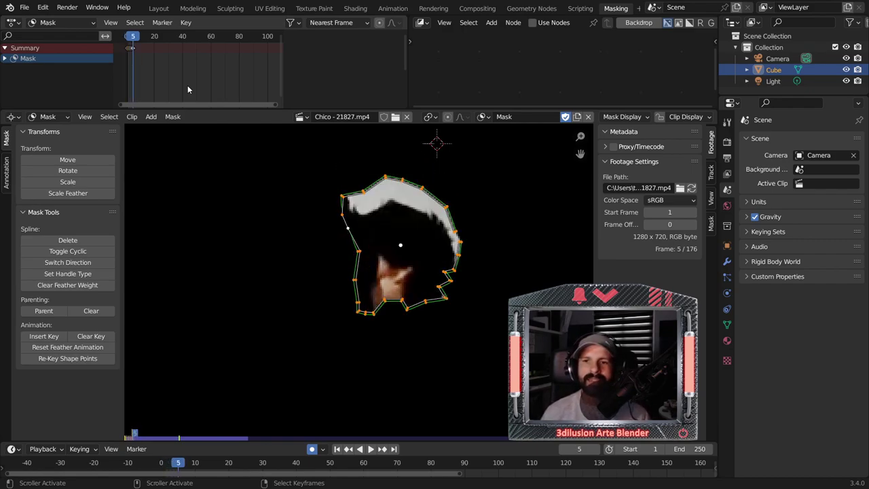
{"action": "scroll", "coordinate": [188, 85], "scroll_direction": "down", "scroll_amount": 1}
{"action": "scroll", "coordinate": [332, 258], "scroll_direction": "down", "scroll_amount": 4}
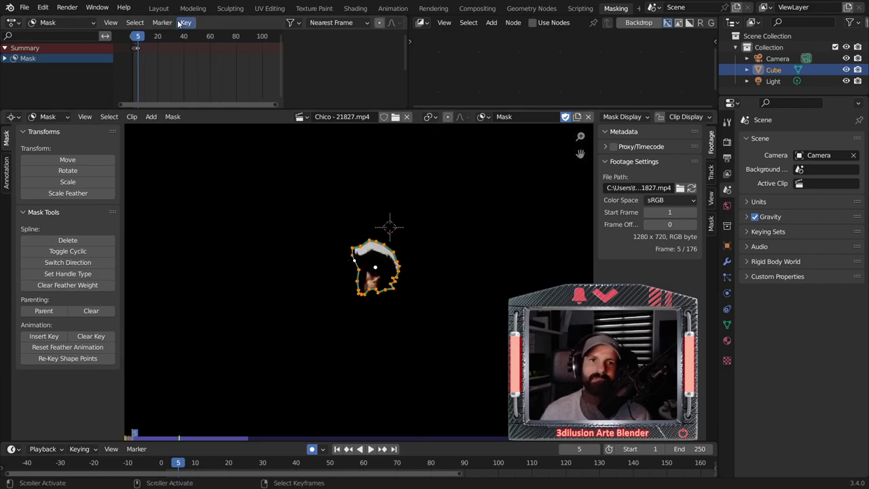
{"action": "scroll", "coordinate": [182, 40], "scroll_direction": "up", "scroll_amount": 1}
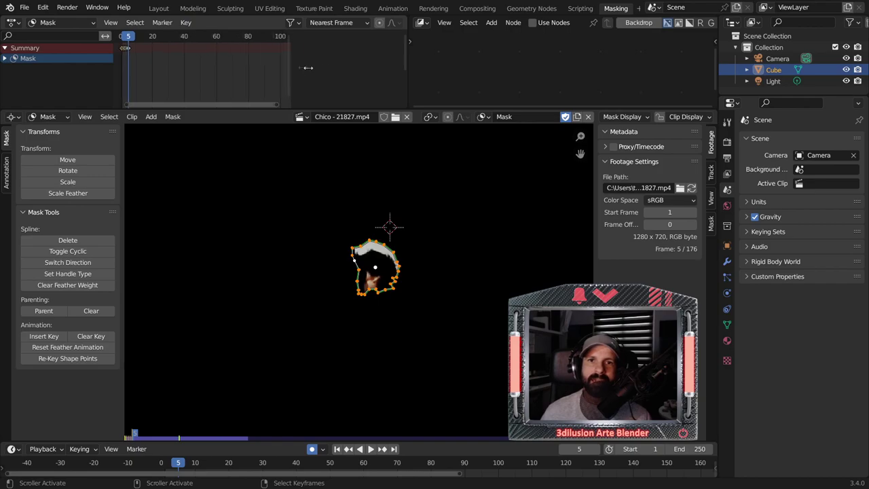
{"action": "left_click_drag", "start_coordinate": [282, 60], "coordinate": [407, 64]}
{"action": "scroll", "coordinate": [265, 68], "scroll_direction": "up", "scroll_amount": 1}
{"action": "left_click_drag", "start_coordinate": [258, 105], "coordinate": [270, 104]}
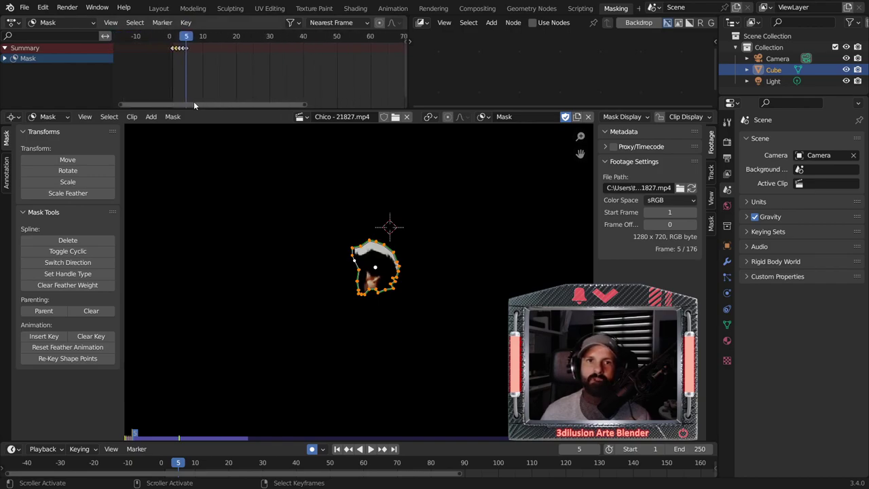
{"action": "scroll", "coordinate": [211, 103], "scroll_direction": "up", "scroll_amount": 2}
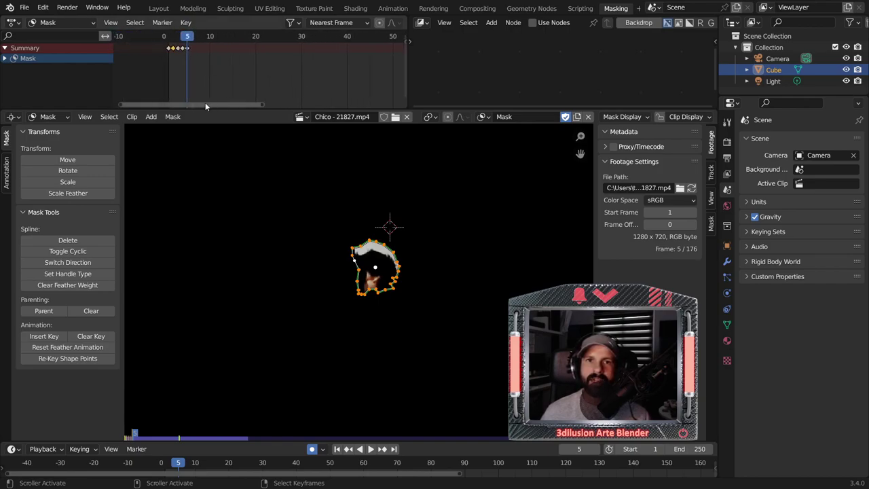
{"action": "middle_click_drag", "start_coordinate": [210, 103], "coordinate": [262, 60]}
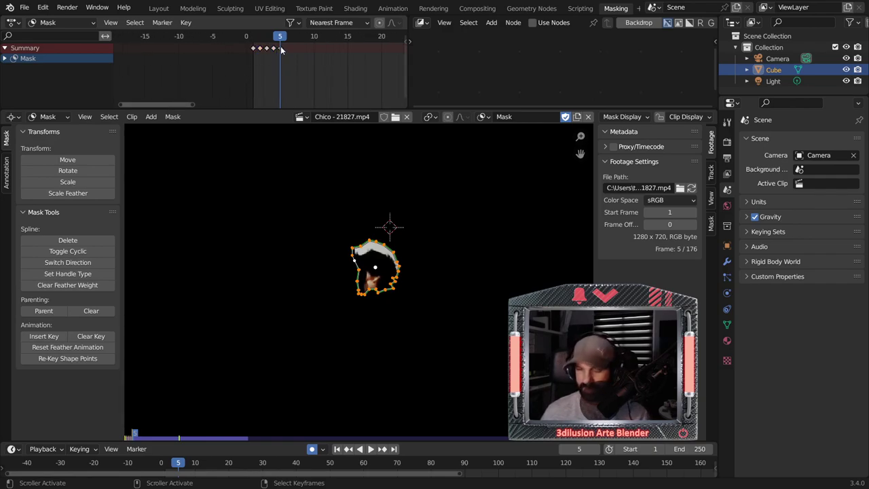
{"action": "key", "text": "shift+ctrl+space"}
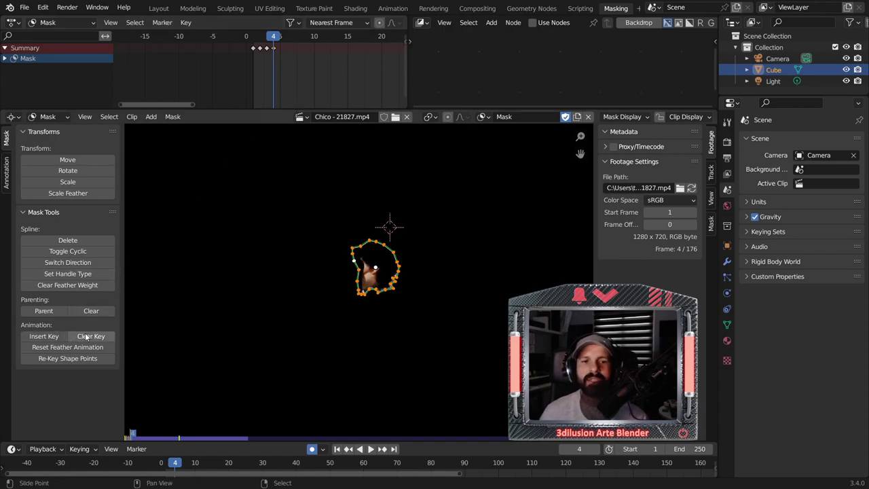
{"action": "key", "text": "Left"}
{"action": "key", "text": "Left"}
{"action": "key", "text": "Left"}
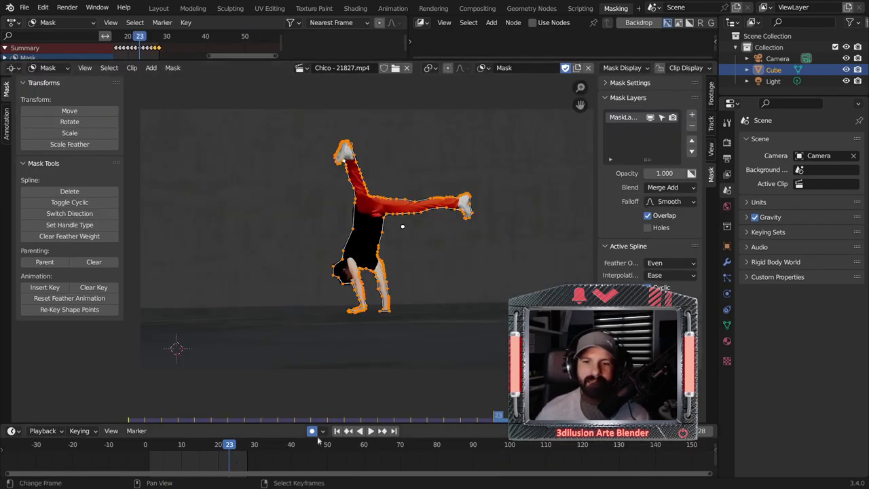
Step: Play the clip from the start with mask Blending Factor 1.0 to check the boy against black
{"action": "left_click", "coordinate": [341, 430]}
{"action": "key", "text": "space"}
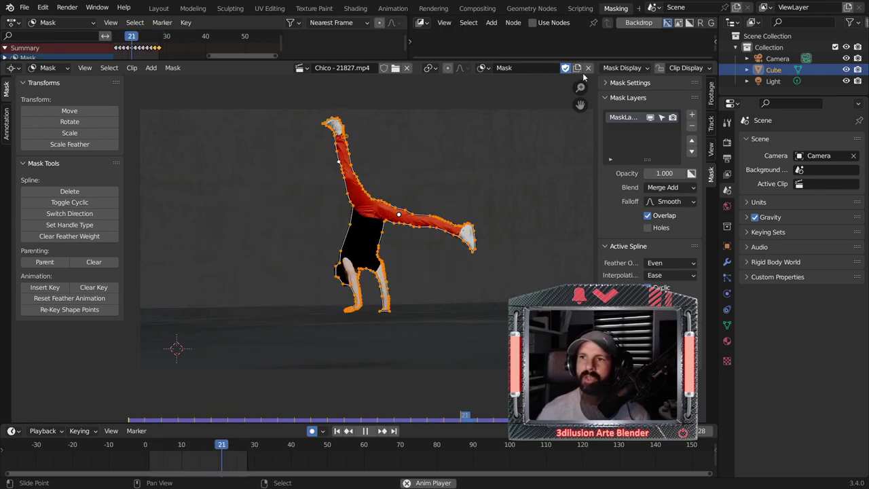
{"action": "left_click", "coordinate": [622, 67]}
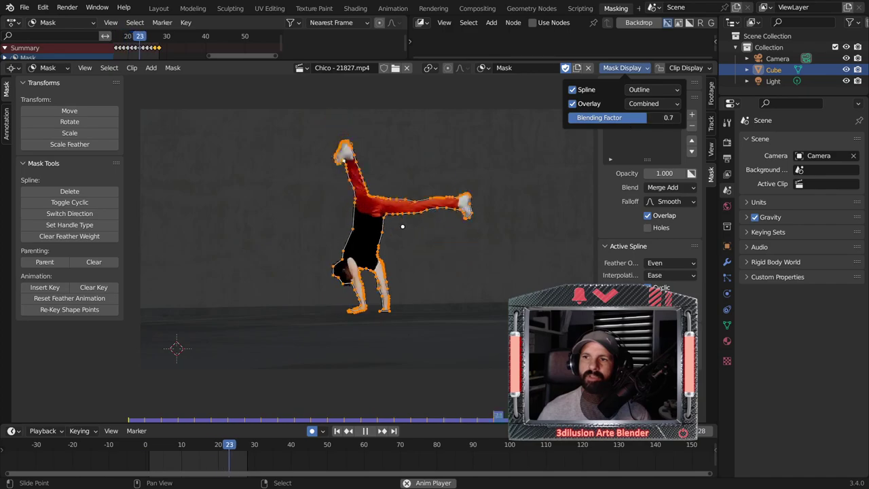
{"action": "left_click_drag", "start_coordinate": [631, 118], "coordinate": [676, 118]}
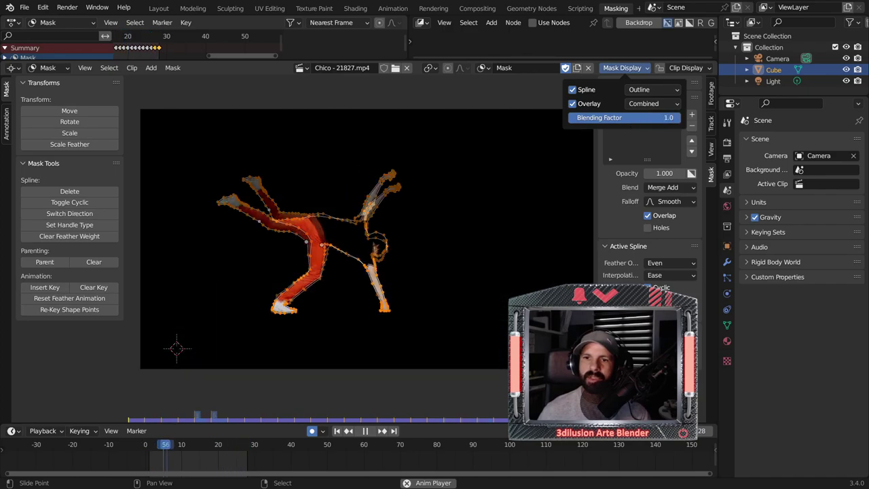
{"action": "right_click", "coordinate": [468, 94], "text": "shift"}
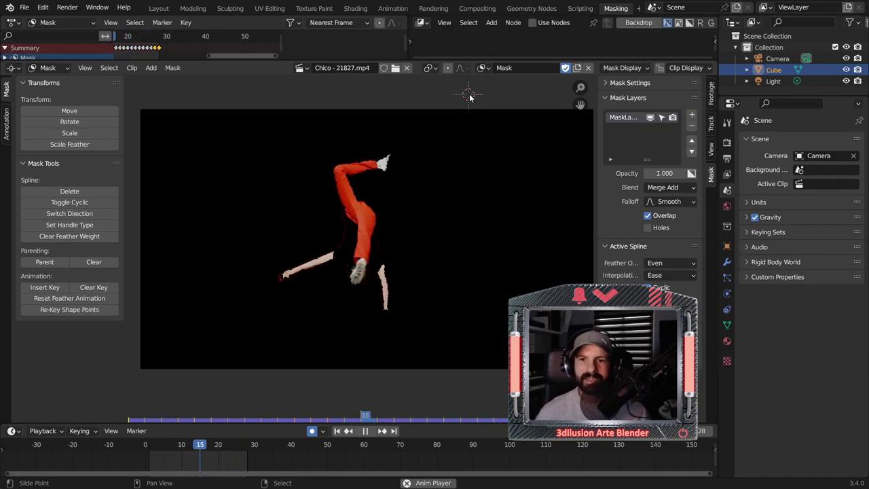
{"action": "key", "text": "Escape"}
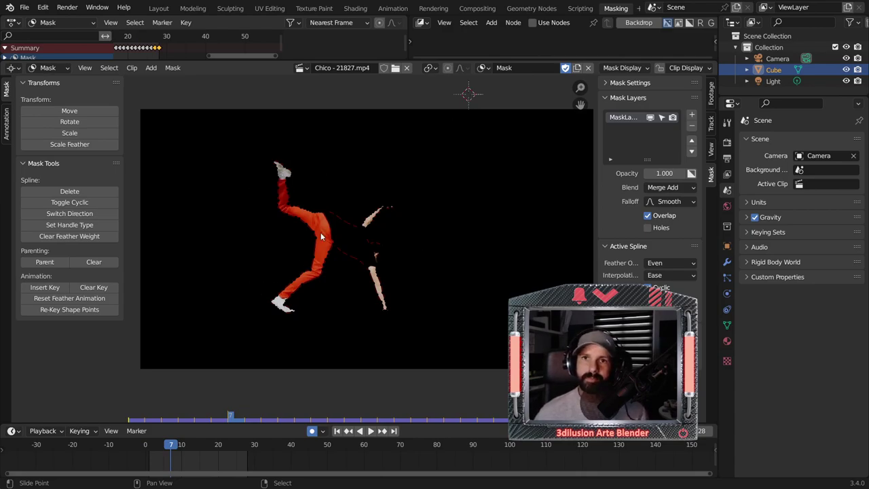
{"action": "left_click", "coordinate": [475, 9]}
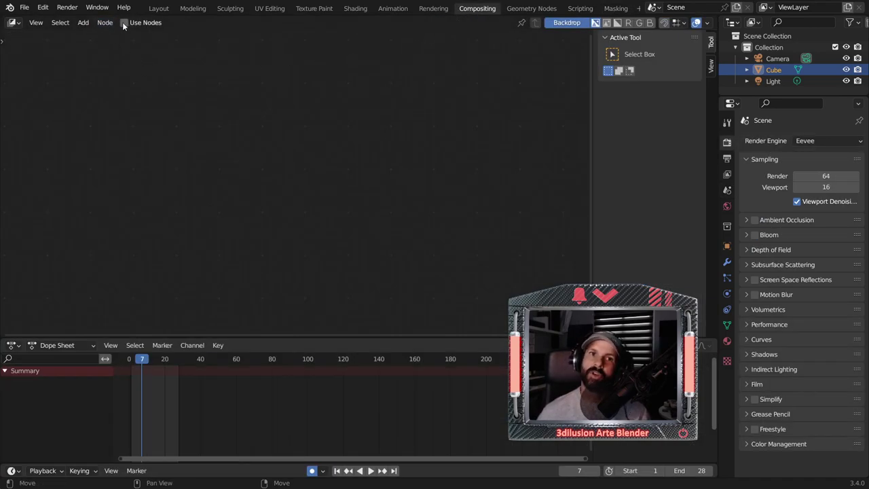
Step: Enable Use Nodes in the Compositing workspace, creating a Render Layers to Composite tree
{"action": "left_click", "coordinate": [157, 8]}
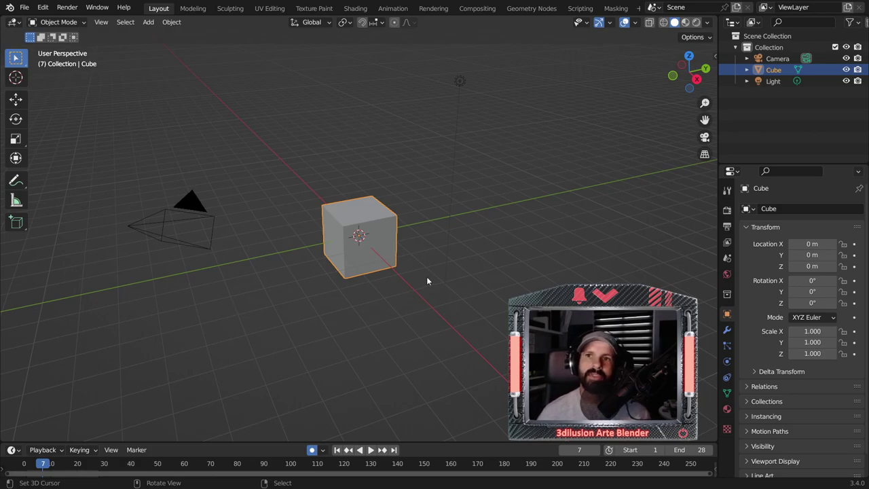
{"action": "left_click", "coordinate": [473, 9]}
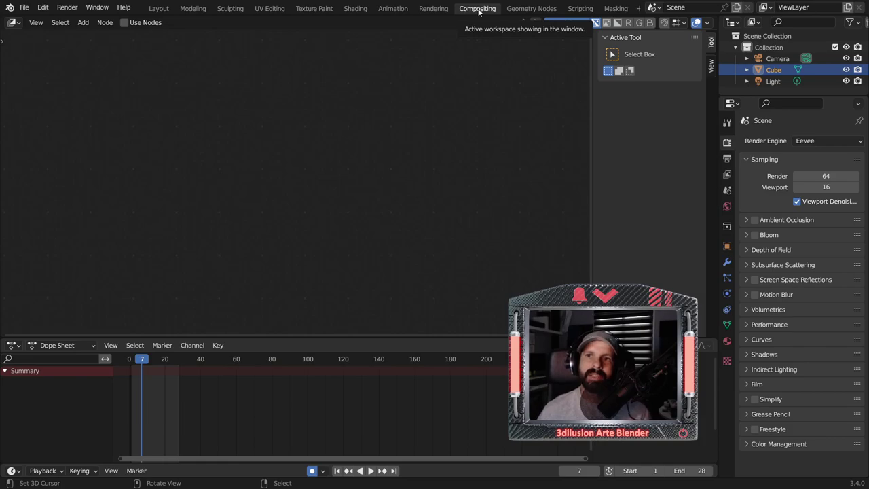
{"action": "left_click", "coordinate": [124, 23]}
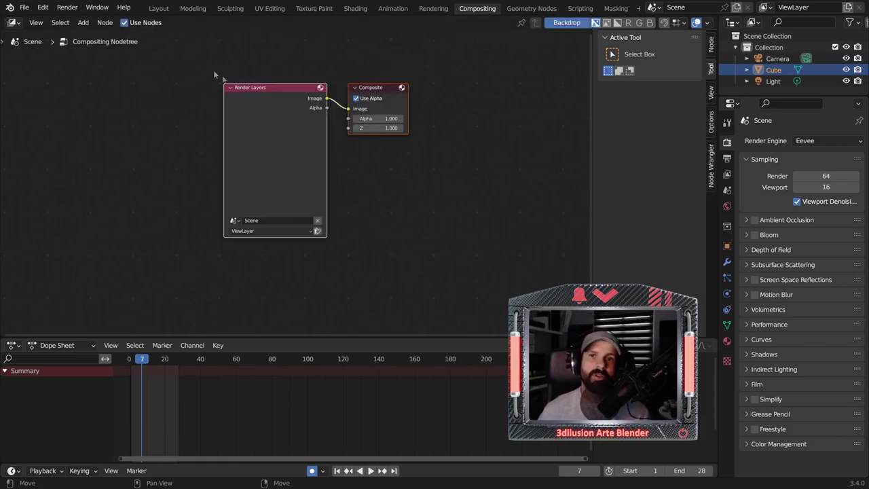
Step: Replace the Render Layers node with a Movie Clip input node
{"action": "left_click", "coordinate": [265, 95]}
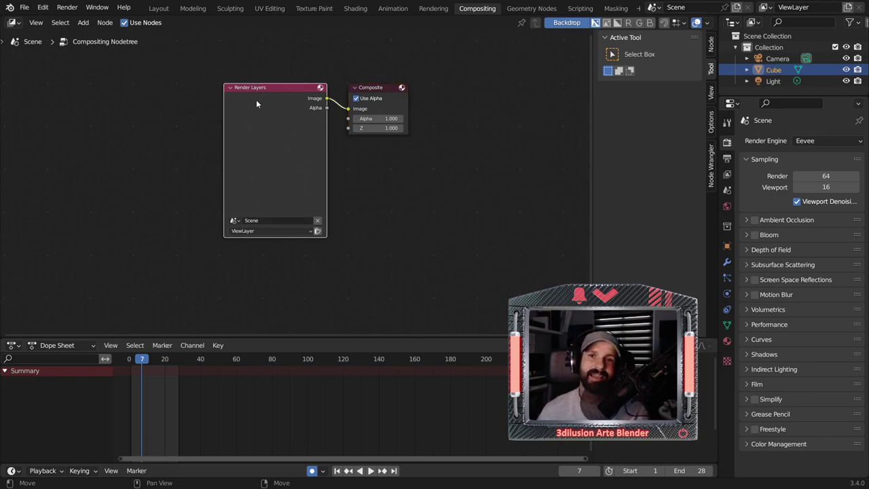
{"action": "key", "text": "x"}
{"action": "key", "text": "shift+a"}
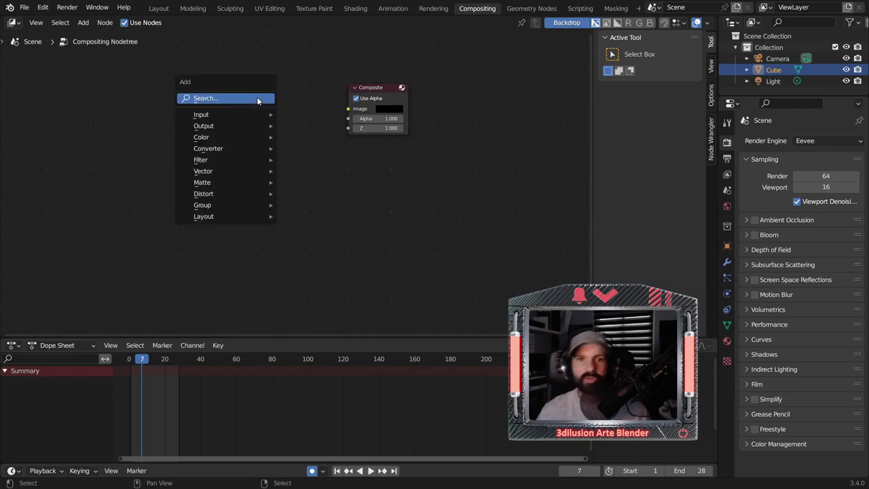
{"action": "mouse_move", "coordinate": [201, 114]}
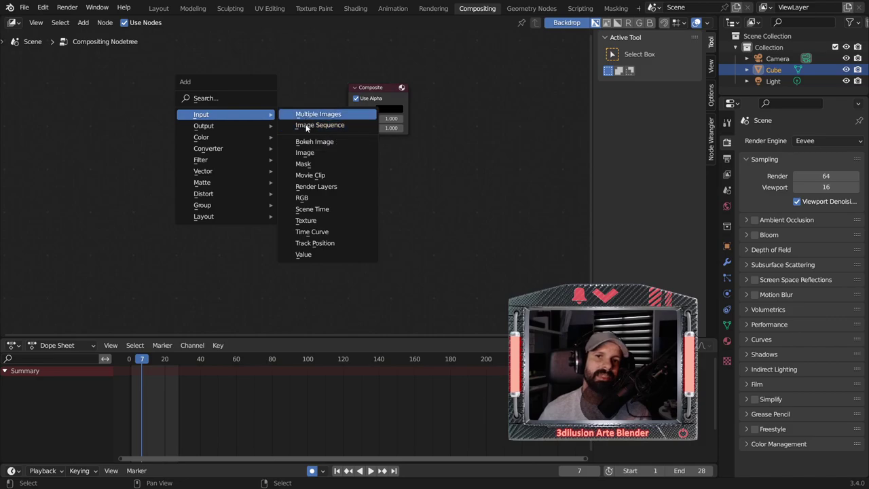
{"action": "left_click", "coordinate": [305, 176]}
{"action": "left_click", "coordinate": [220, 82]}
Step: Load Chico - 21827.mp4 from Downloads into the Movie Clip node and reposition it
{"action": "left_click", "coordinate": [258, 212]}
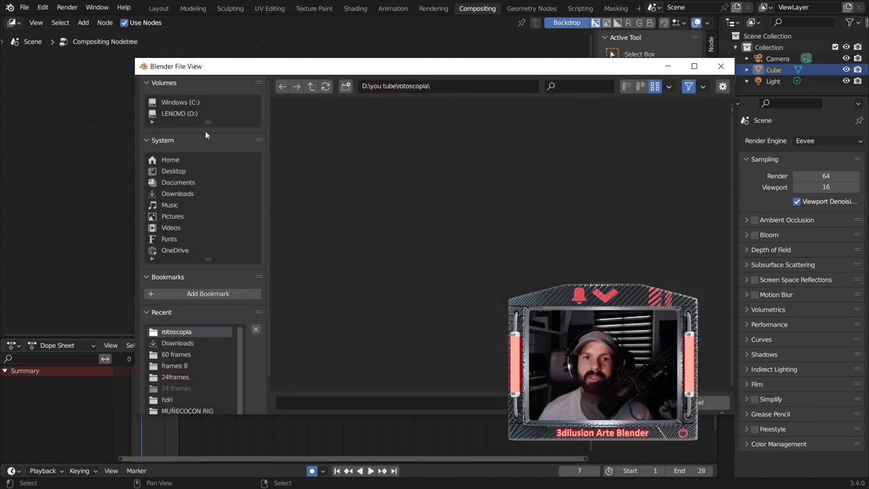
{"action": "left_click", "coordinate": [177, 194]}
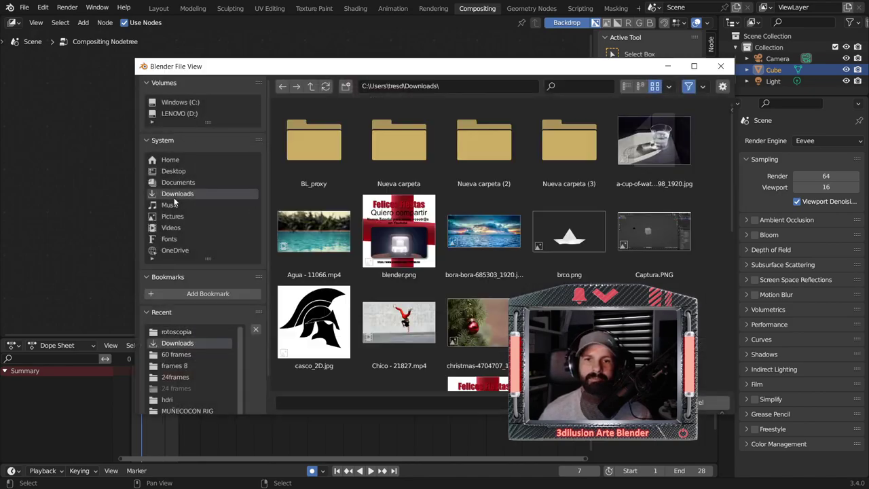
{"action": "scroll", "coordinate": [366, 300], "scroll_direction": "down", "scroll_amount": 1}
{"action": "double_click", "coordinate": [421, 279]}
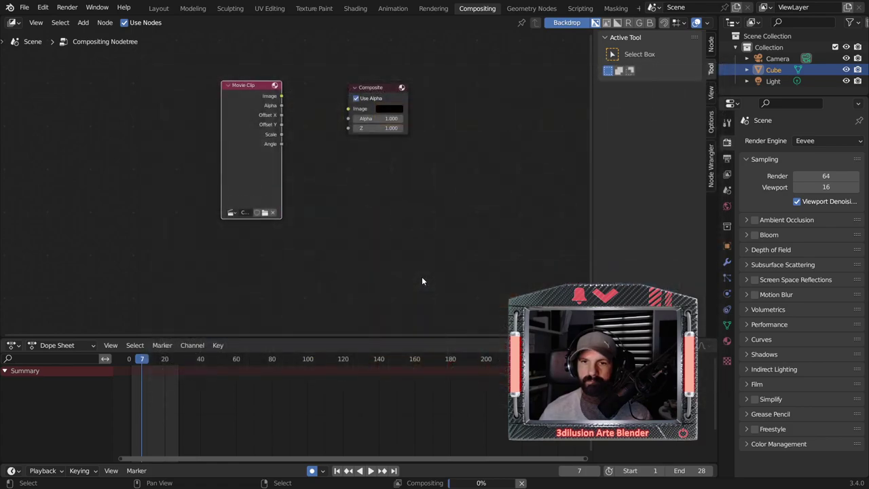
{"action": "left_click_drag", "start_coordinate": [281, 96], "coordinate": [348, 108]}
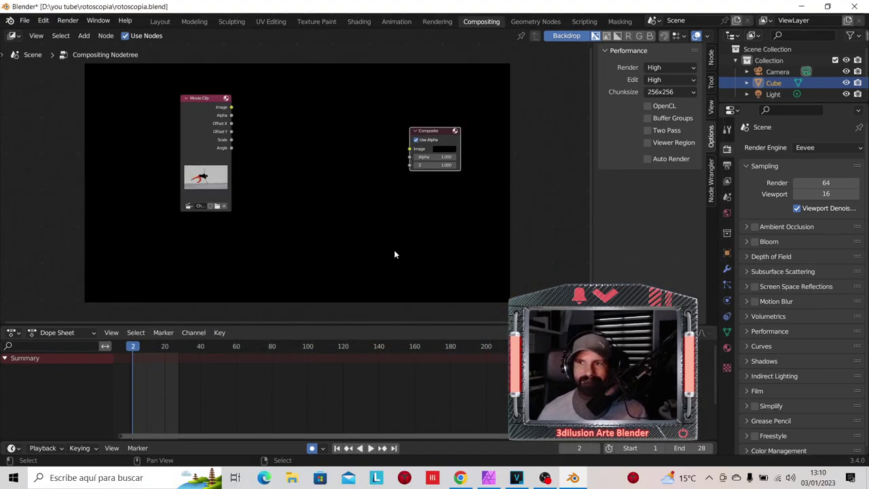
{"action": "left_click_drag", "start_coordinate": [209, 121], "coordinate": [223, 108]}
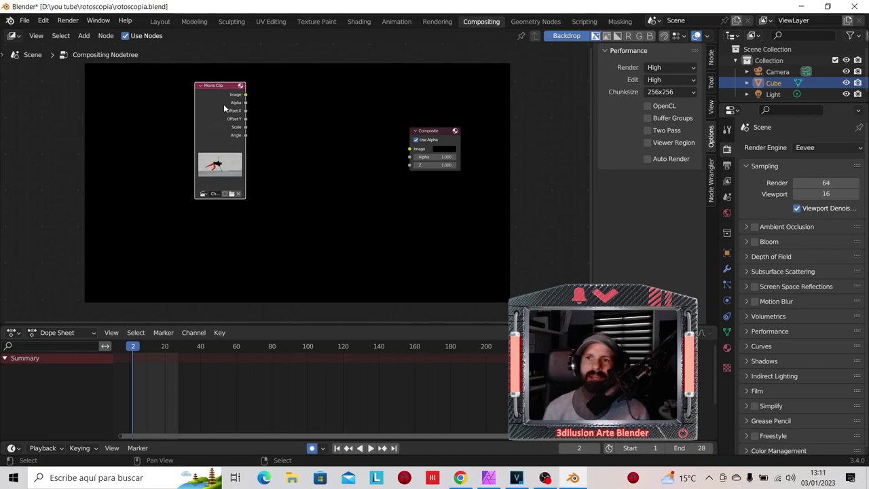
Step: Add a Mask input node below the Movie Clip node
{"action": "left_click", "coordinate": [619, 21]}
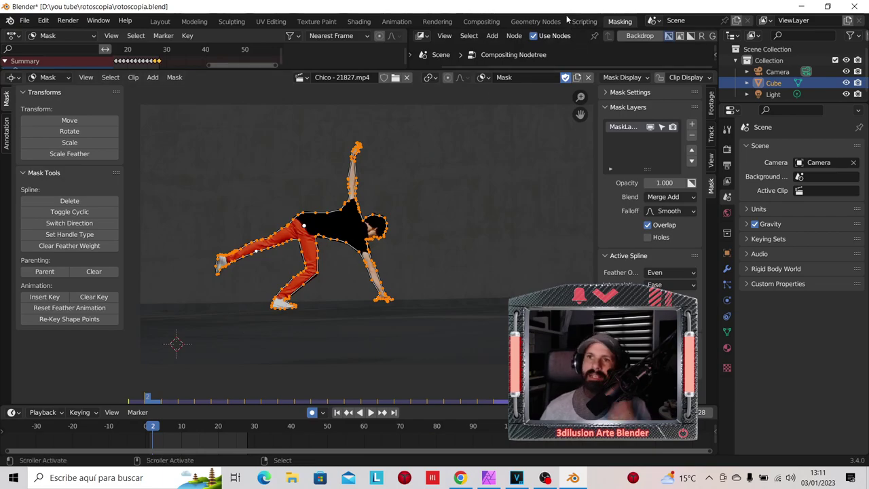
{"action": "left_click", "coordinate": [481, 21]}
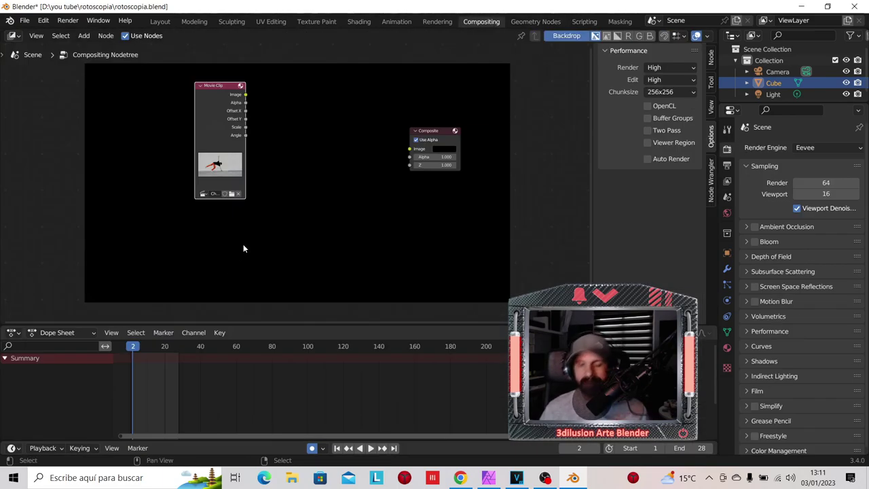
{"action": "key", "text": "shift+a"}
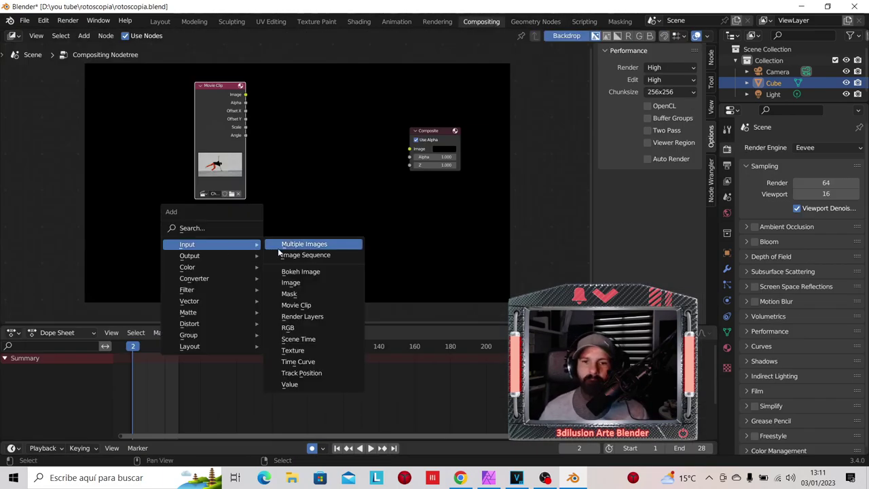
{"action": "left_click", "coordinate": [309, 293]}
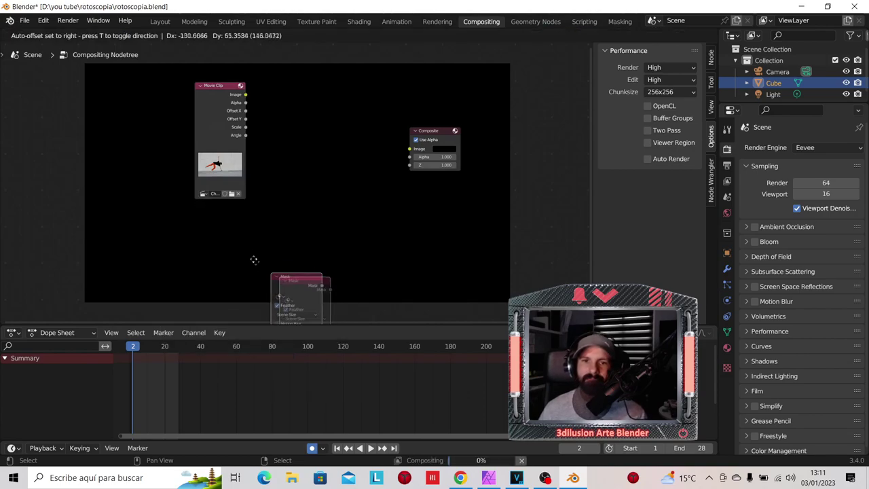
{"action": "left_click", "coordinate": [224, 218]}
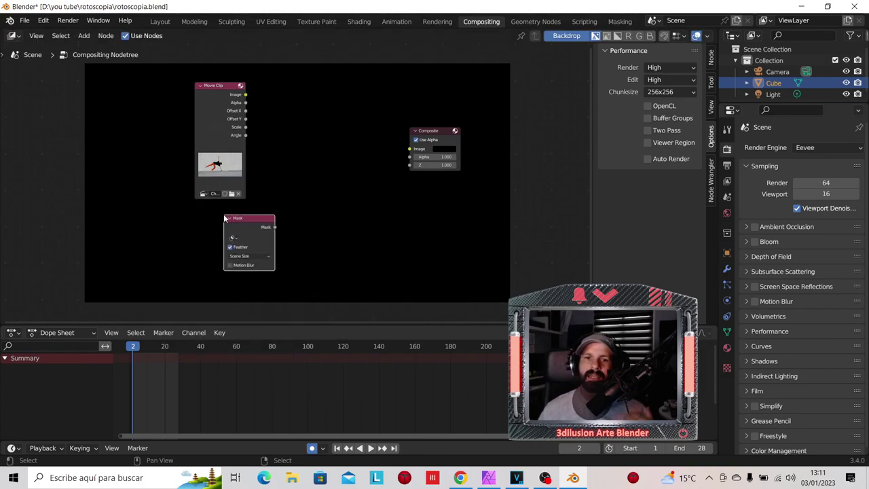
Step: Assign the dancer's Mask data-block to the Mask node and confirm it in Masking
{"action": "scroll", "coordinate": [224, 218], "scroll_direction": "up", "scroll_amount": 2}
{"action": "scroll", "coordinate": [204, 248], "scroll_direction": "up", "scroll_amount": 1}
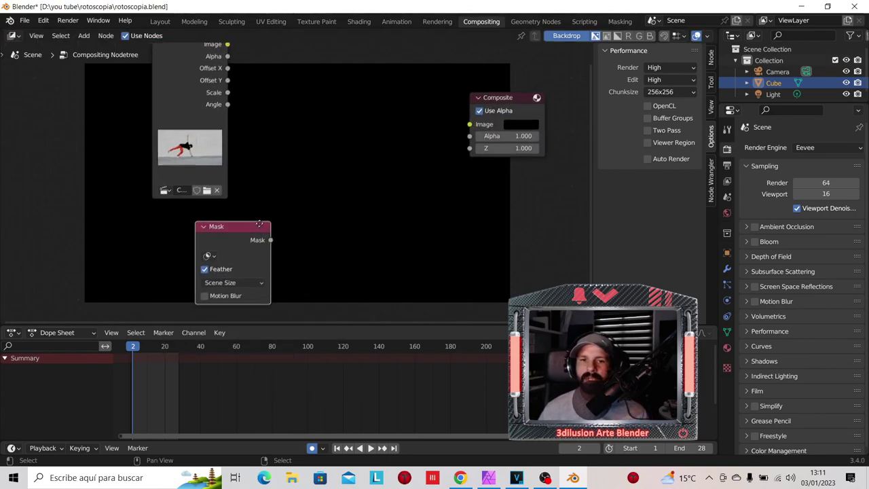
{"action": "left_click", "coordinate": [212, 250]}
{"action": "left_click", "coordinate": [219, 267]}
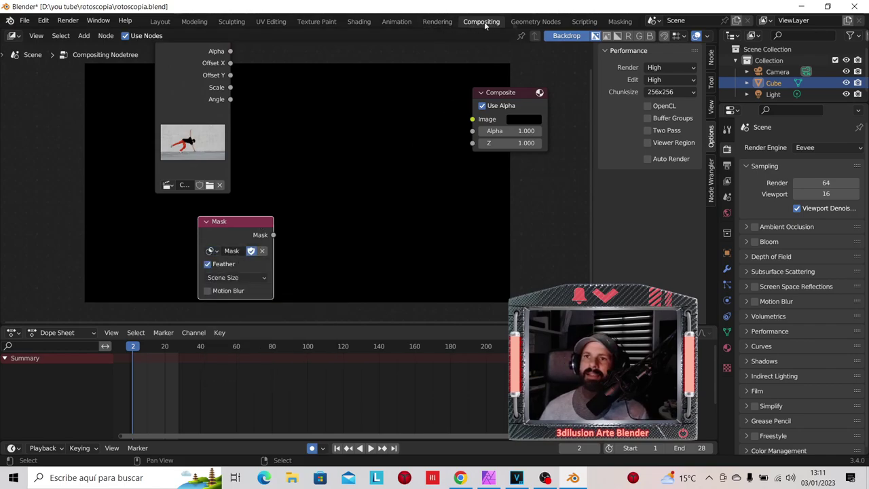
{"action": "left_click", "coordinate": [617, 22]}
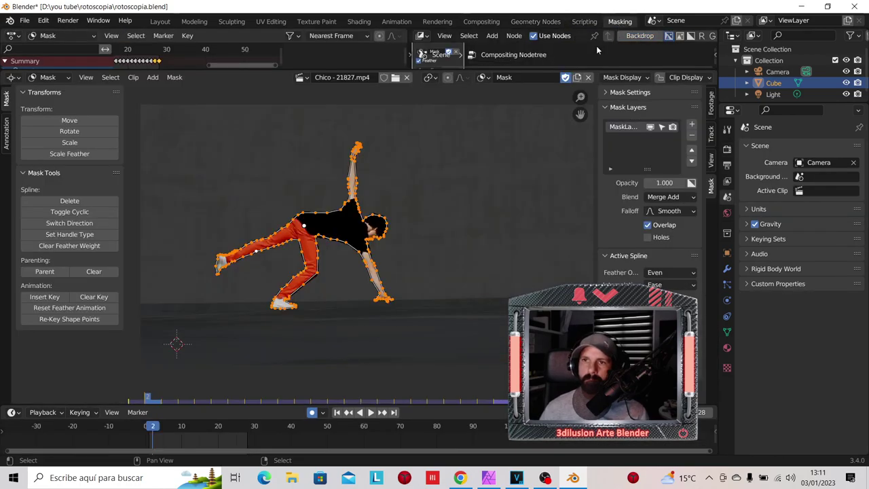
{"action": "left_click", "coordinate": [482, 77]}
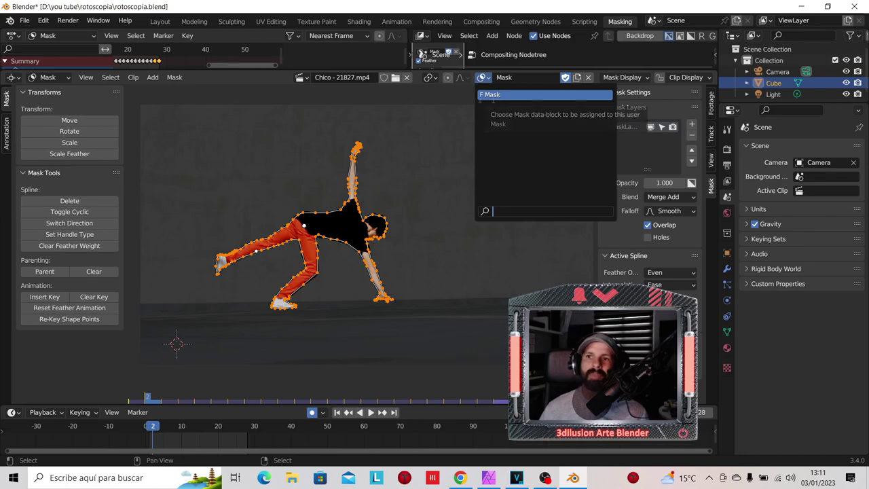
{"action": "left_click", "coordinate": [499, 95]}
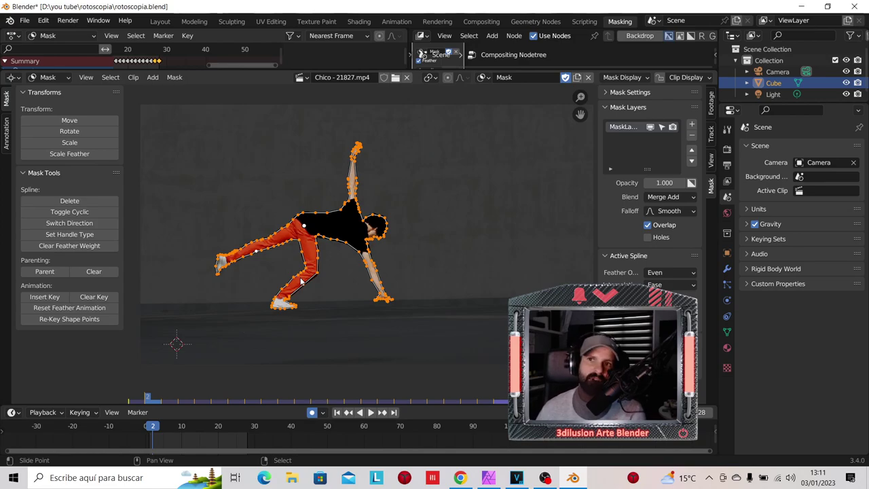
{"action": "left_click", "coordinate": [481, 21]}
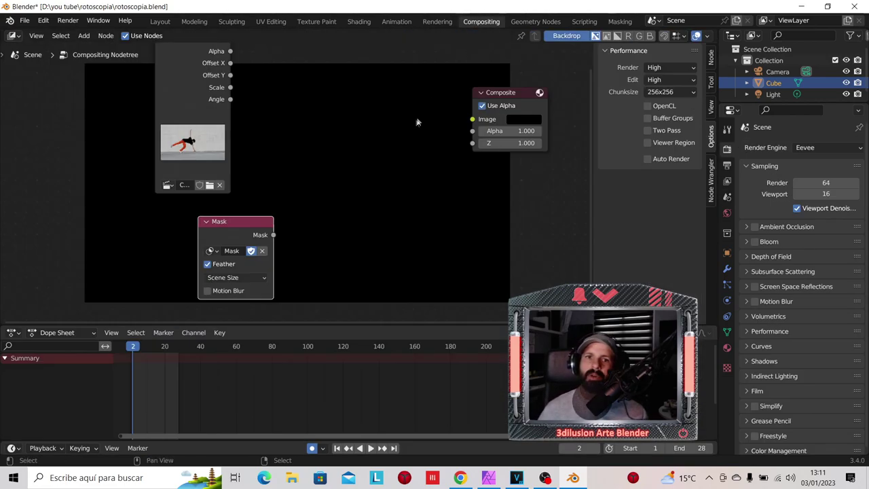
Step: Frame the node tree and move the Mask node under the Movie Clip node
{"action": "scroll", "coordinate": [353, 166], "scroll_direction": "down", "scroll_amount": 1}
{"action": "middle_click_drag", "start_coordinate": [353, 167], "coordinate": [378, 178]}
{"action": "left_click_drag", "start_coordinate": [290, 233], "coordinate": [249, 234]}
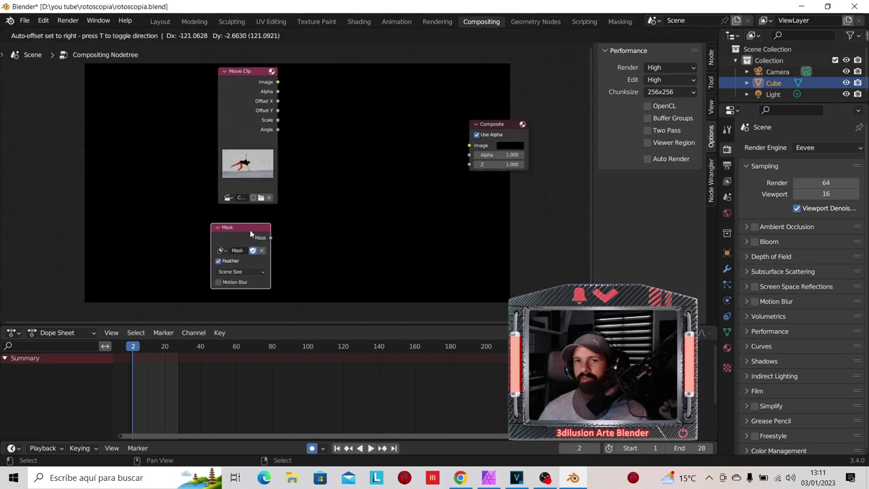
{"action": "left_click_drag", "start_coordinate": [266, 236], "coordinate": [375, 217]}
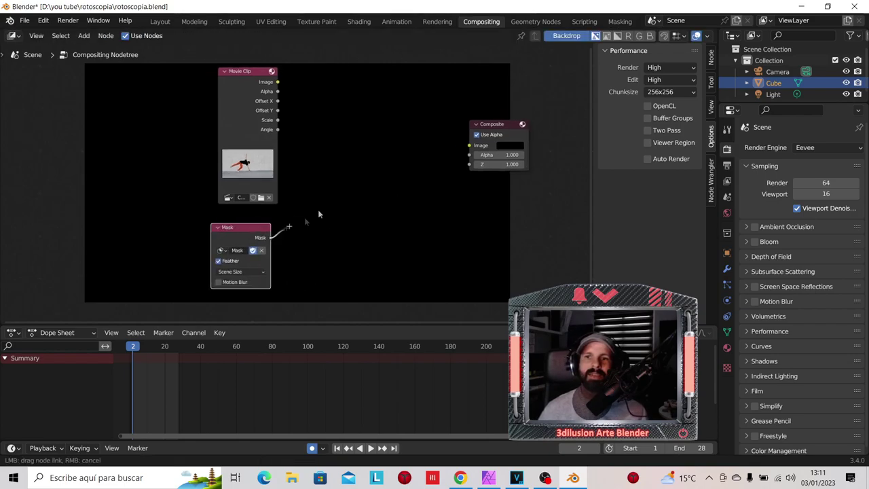
{"action": "key", "text": "Escape"}
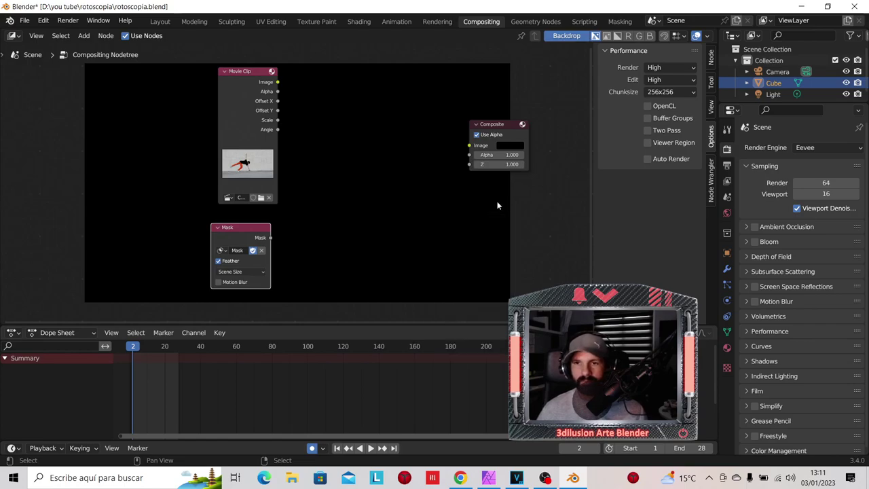
Step: Add a Viewer node and link Movie Clip Image to both Composite and Viewer
{"action": "key", "text": "shift+a"}
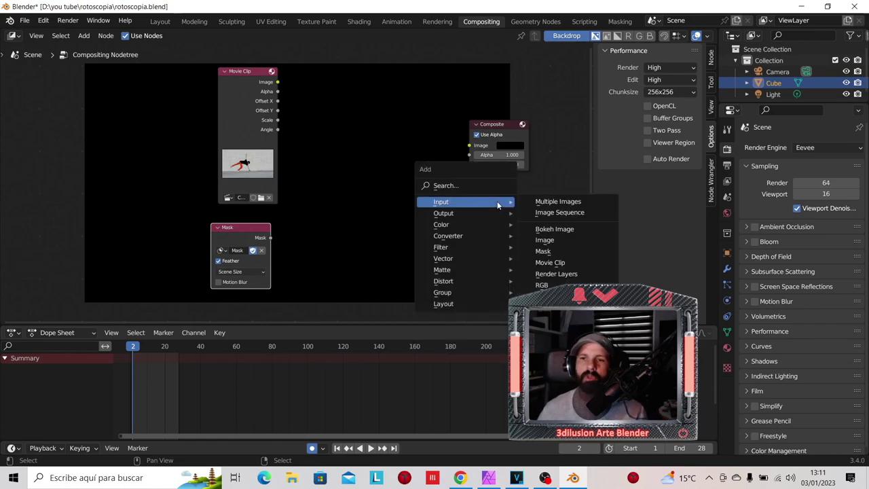
{"action": "mouse_move", "coordinate": [443, 213]}
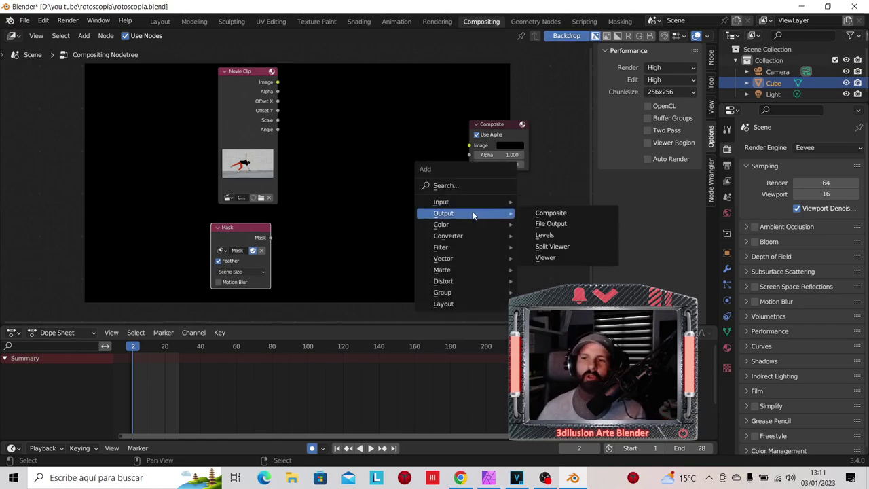
{"action": "left_click", "coordinate": [545, 258]}
{"action": "left_click", "coordinate": [499, 214]}
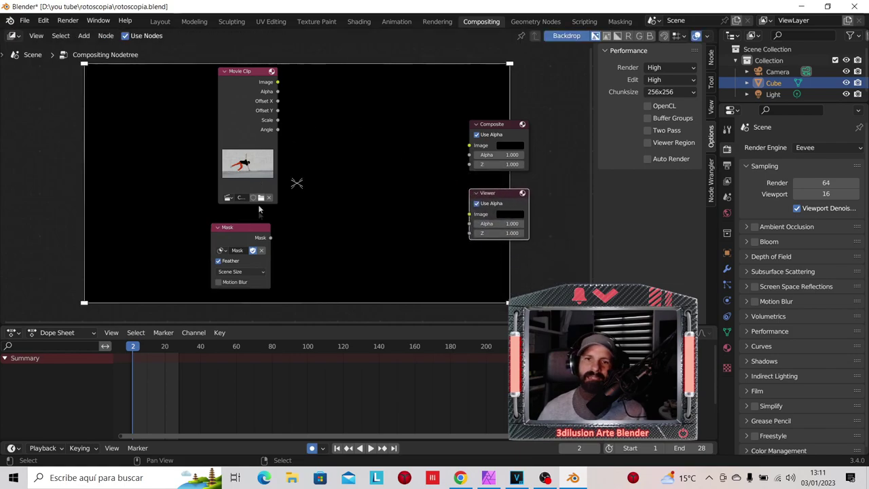
{"action": "left_click_drag", "start_coordinate": [277, 82], "coordinate": [468, 146]}
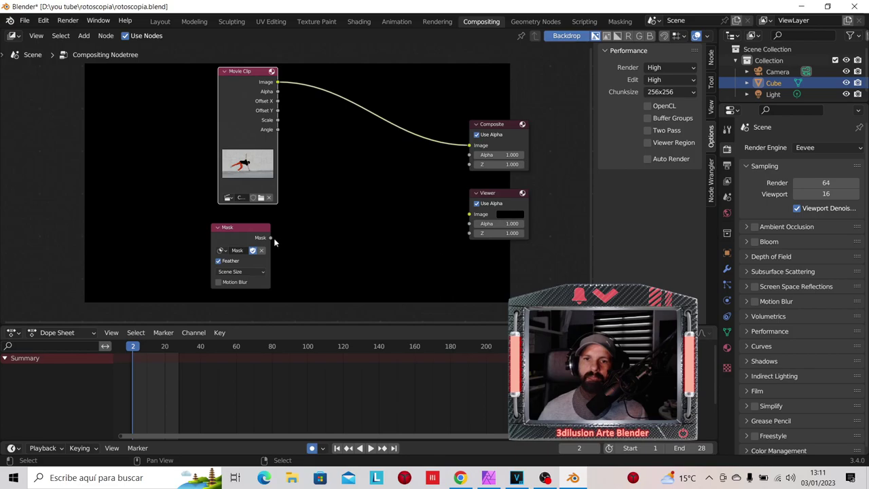
{"action": "left_click_drag", "start_coordinate": [278, 82], "coordinate": [470, 214]}
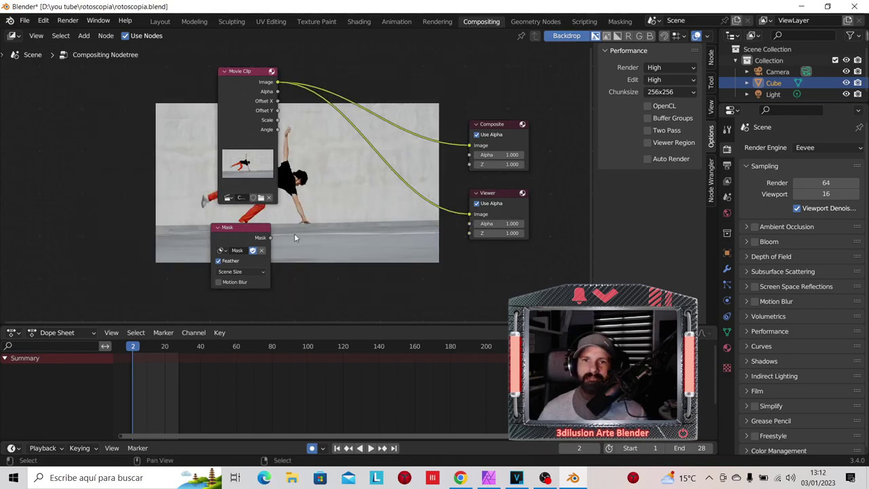
Step: Route the Mask to the Viewer and drop a Scale node onto the clip-to-Composite link
{"action": "left_click_drag", "start_coordinate": [270, 237], "coordinate": [468, 214]}
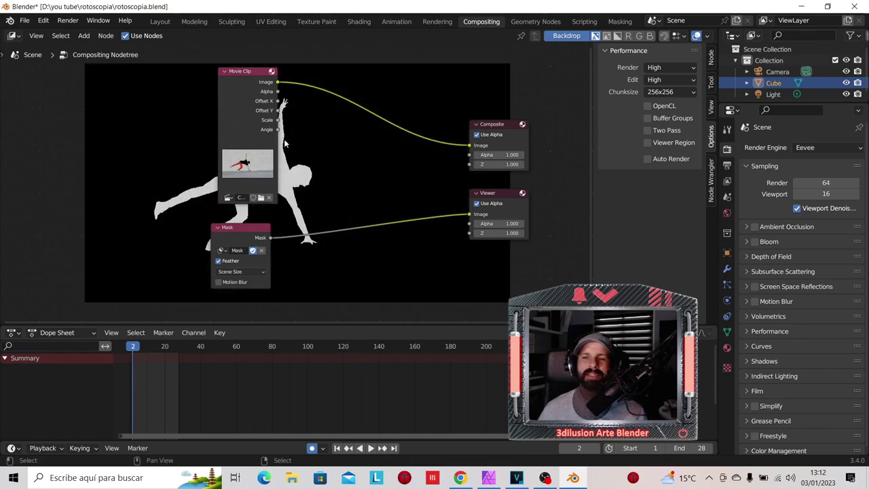
{"action": "left_click_drag", "start_coordinate": [245, 85], "coordinate": [242, 87]}
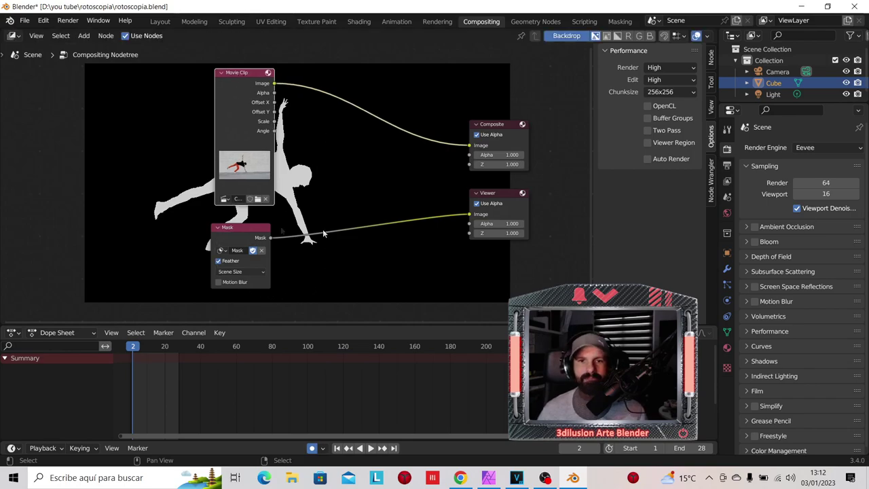
{"action": "key", "text": "shift+a"}
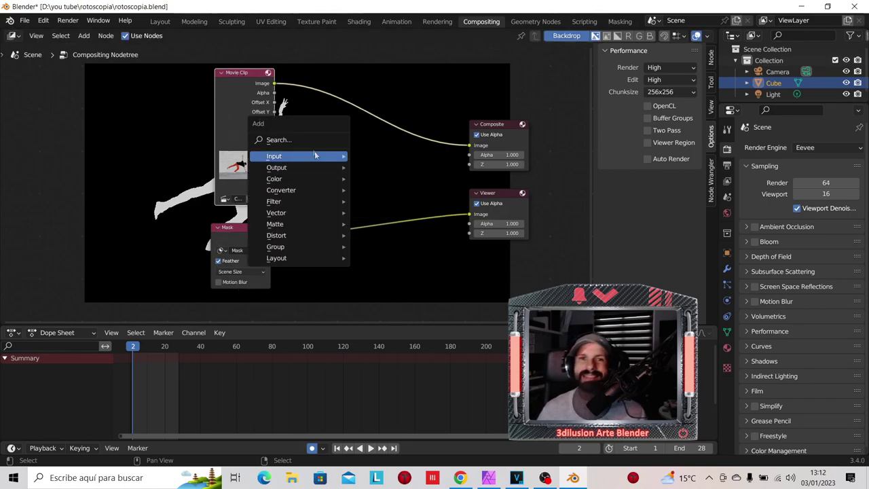
{"action": "left_click", "coordinate": [308, 140]}
{"action": "type", "text": "sce"}
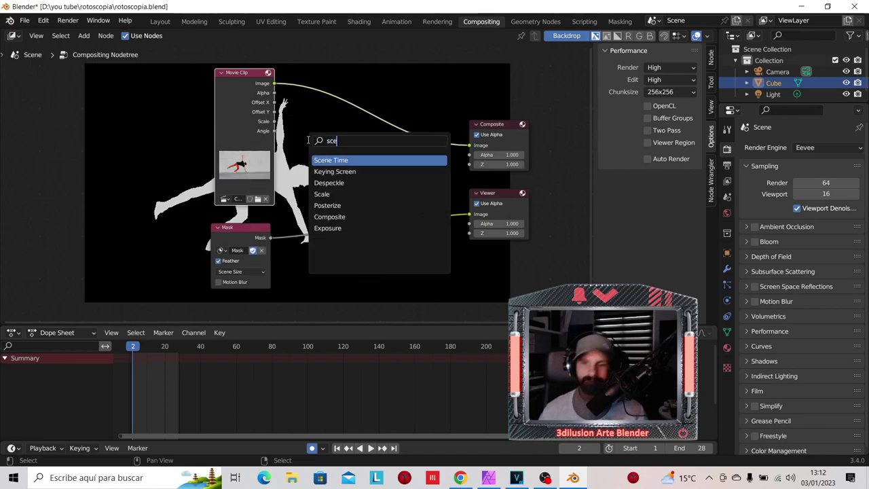
{"action": "key", "text": "BackSpace"}
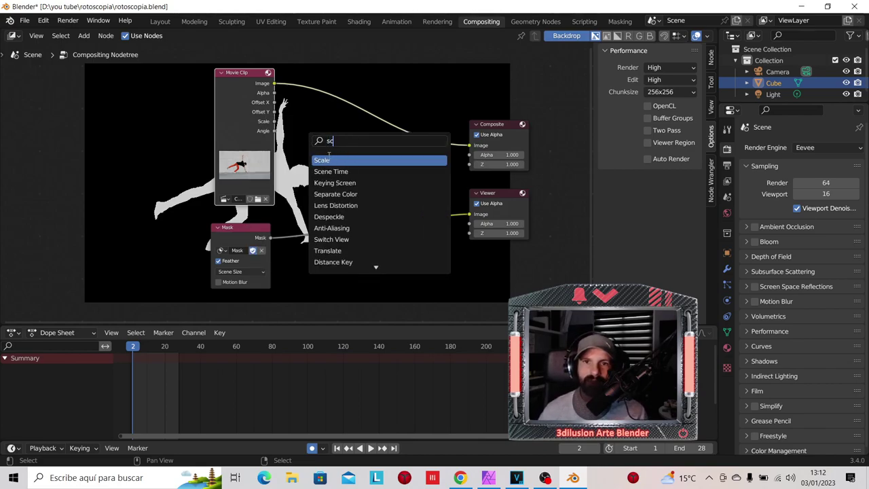
{"action": "left_click", "coordinate": [329, 154]}
{"action": "left_click", "coordinate": [343, 85]}
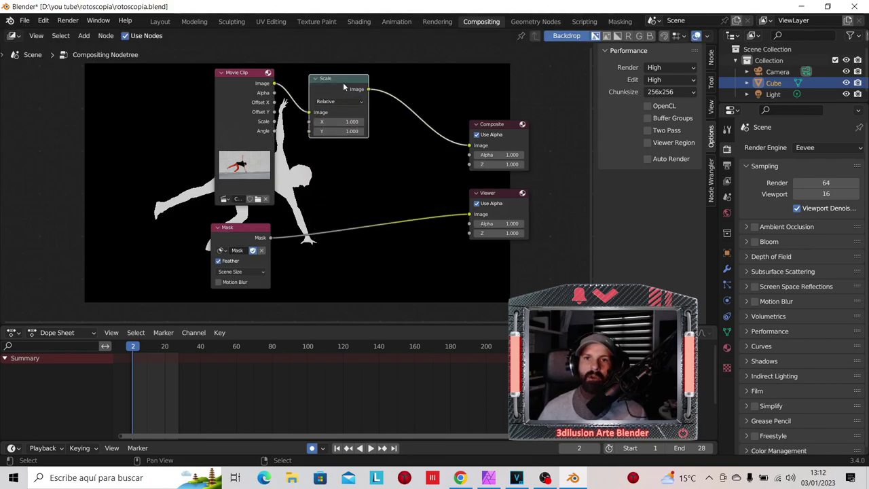
{"action": "left_click_drag", "start_coordinate": [345, 88], "coordinate": [344, 97]}
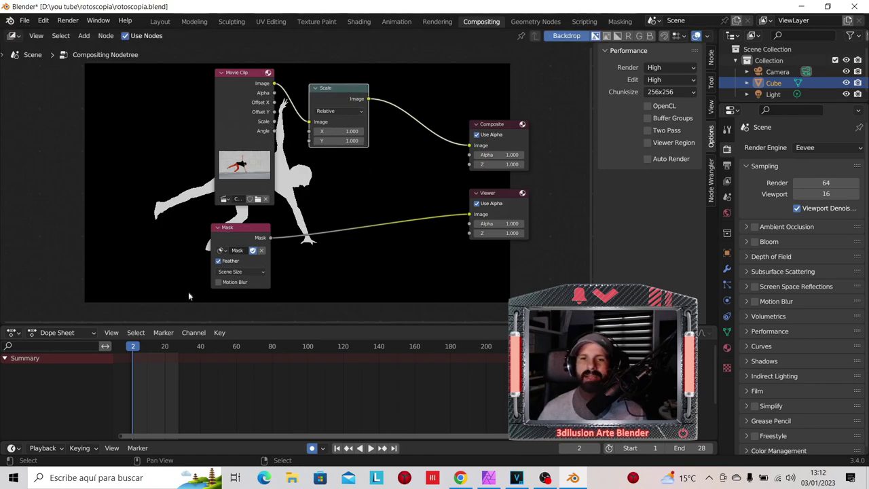
Step: Shift the Mask, Movie Clip and Scale nodes left to tidy the layout
{"action": "left_click_drag", "start_coordinate": [249, 232], "coordinate": [248, 238]}
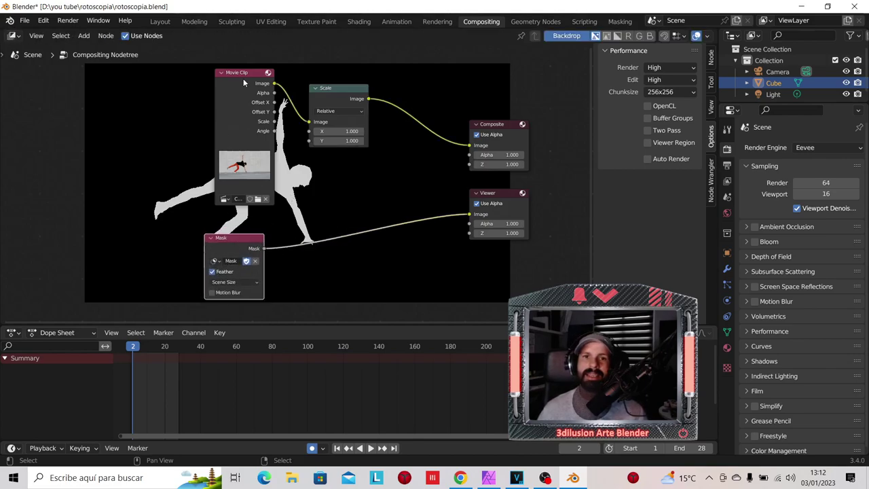
{"action": "left_click_drag", "start_coordinate": [244, 82], "coordinate": [216, 82]}
{"action": "left_click_drag", "start_coordinate": [327, 99], "coordinate": [308, 94]}
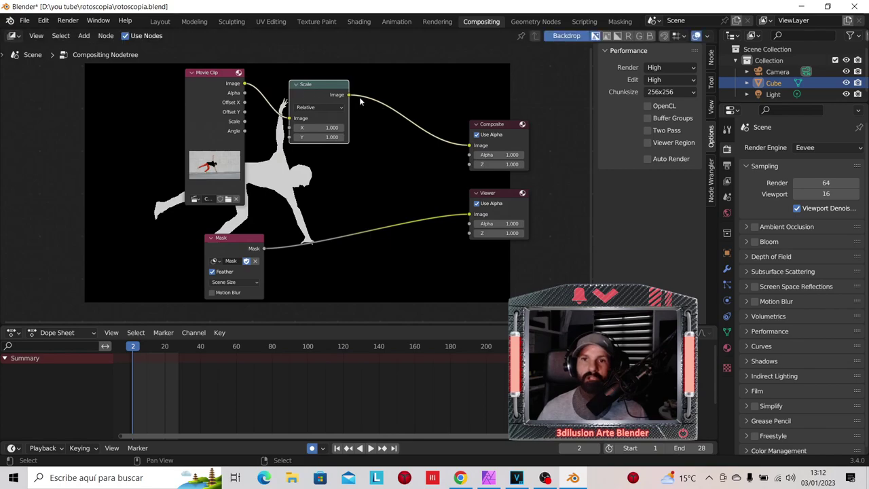
{"action": "key", "text": "shift+a"}
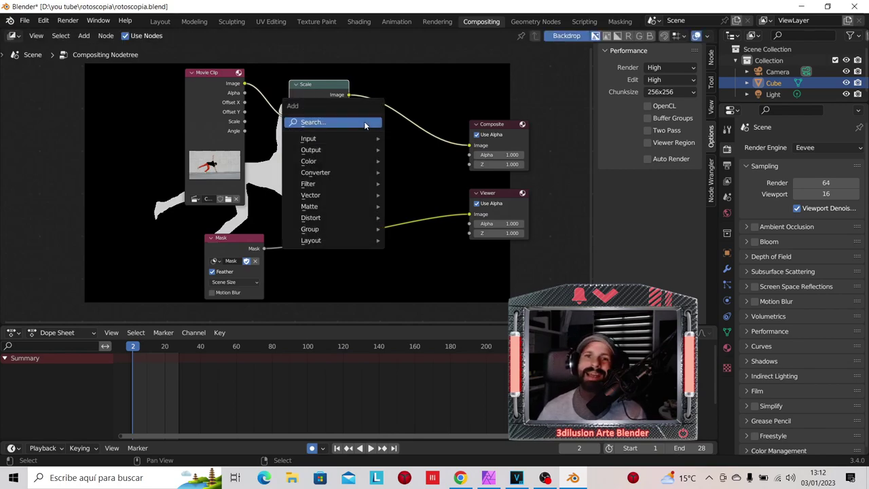
Step: Add a Set Alpha node before the Viewer with the Mask feeding its Alpha input
{"action": "left_click", "coordinate": [364, 123]}
{"action": "type", "text": "set"}
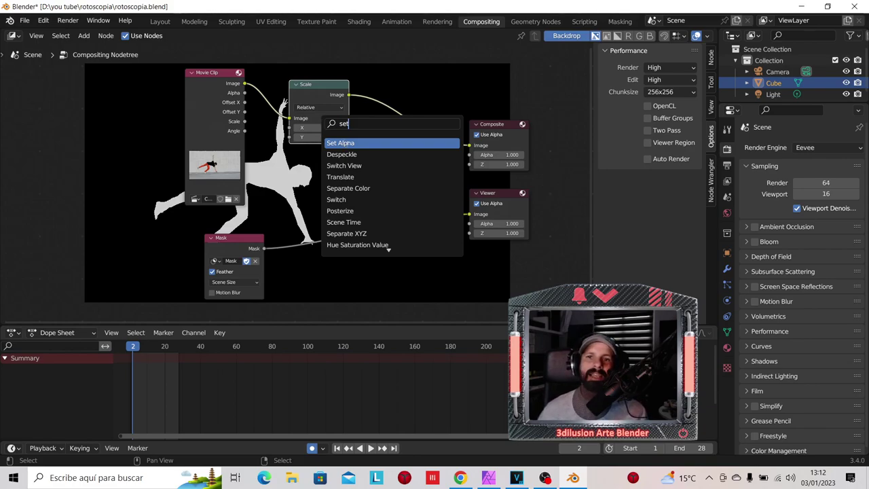
{"action": "key", "text": "Return"}
{"action": "left_click", "coordinate": [362, 192]}
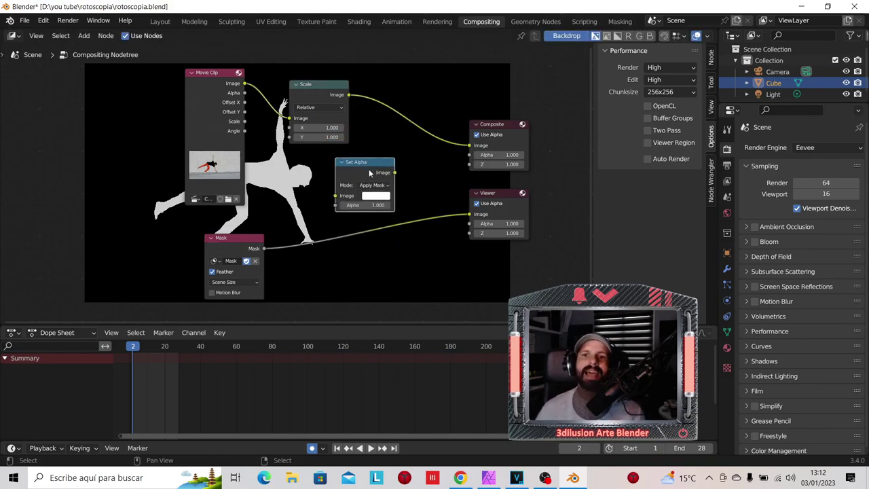
{"action": "left_click_drag", "start_coordinate": [368, 172], "coordinate": [365, 213]}
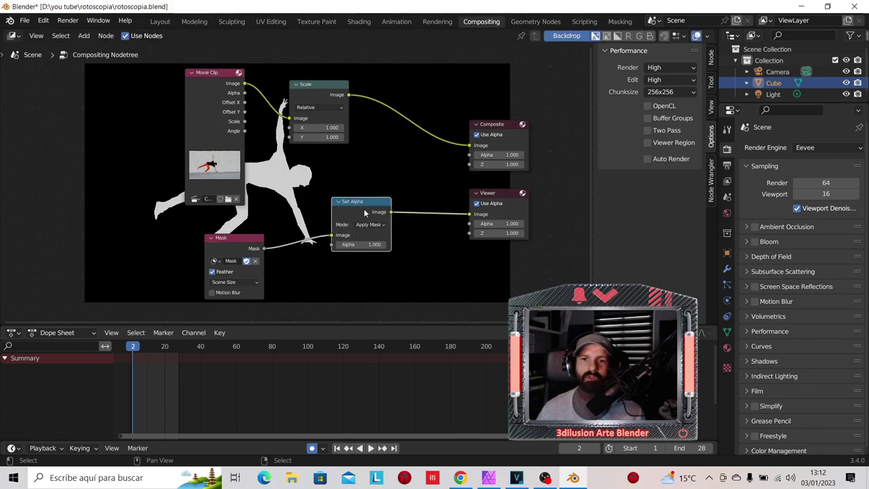
{"action": "left_click_drag", "start_coordinate": [330, 235], "coordinate": [331, 244]}
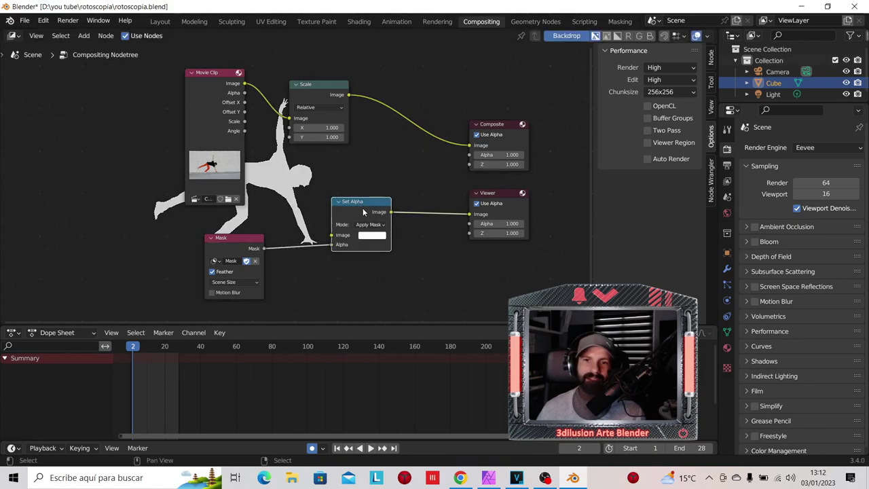
{"action": "key", "text": "g"}
{"action": "left_click", "coordinate": [382, 181]}
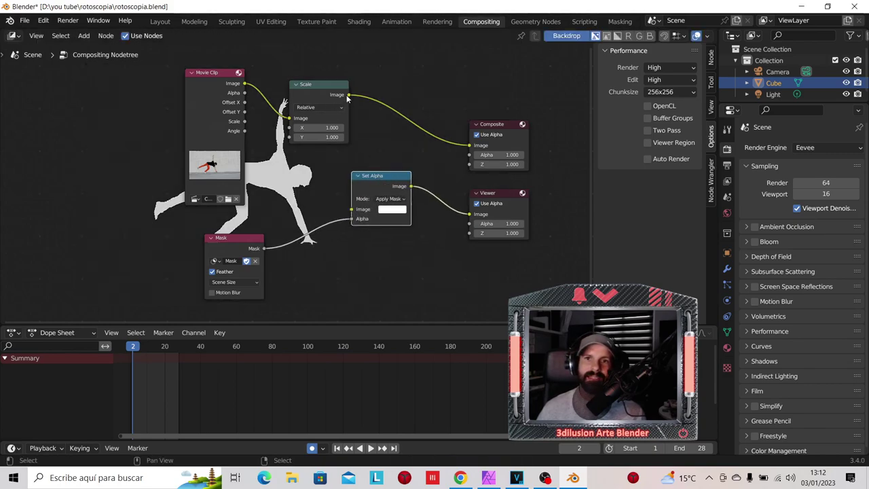
Step: Feed the Scale node's Image output into Set Alpha's Image input and reposition Set Alpha
{"action": "left_click_drag", "start_coordinate": [349, 96], "coordinate": [334, 147]}
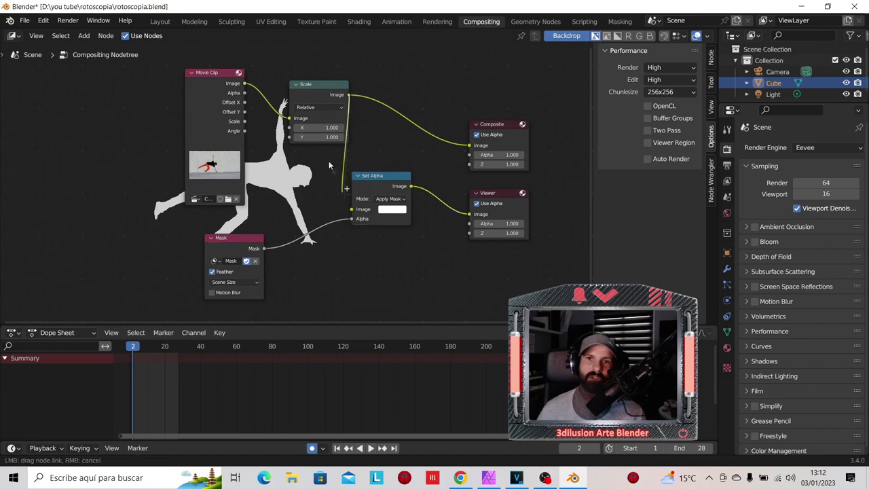
{"action": "key", "text": "Escape"}
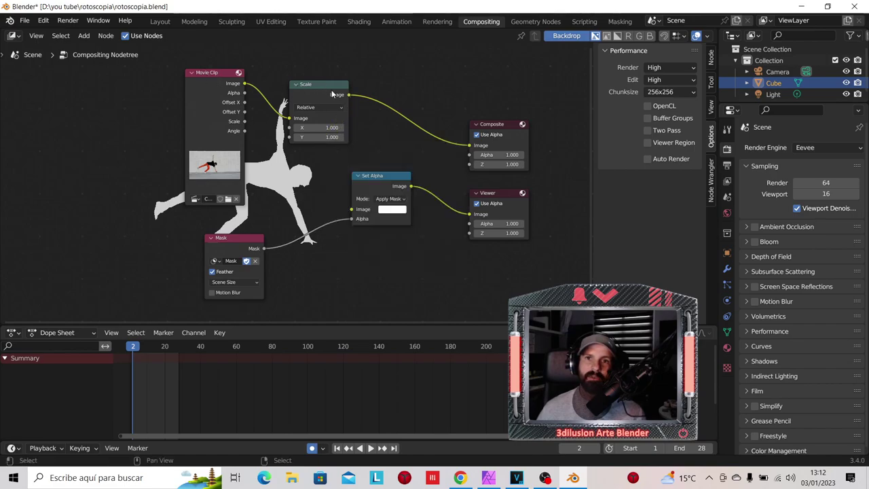
{"action": "left_click_drag", "start_coordinate": [346, 95], "coordinate": [353, 209]}
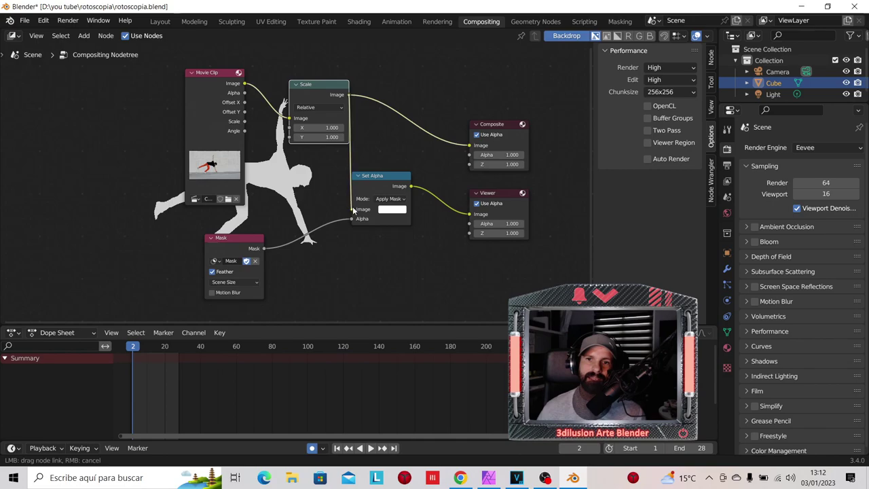
{"action": "left_click_drag", "start_coordinate": [390, 185], "coordinate": [426, 169]}
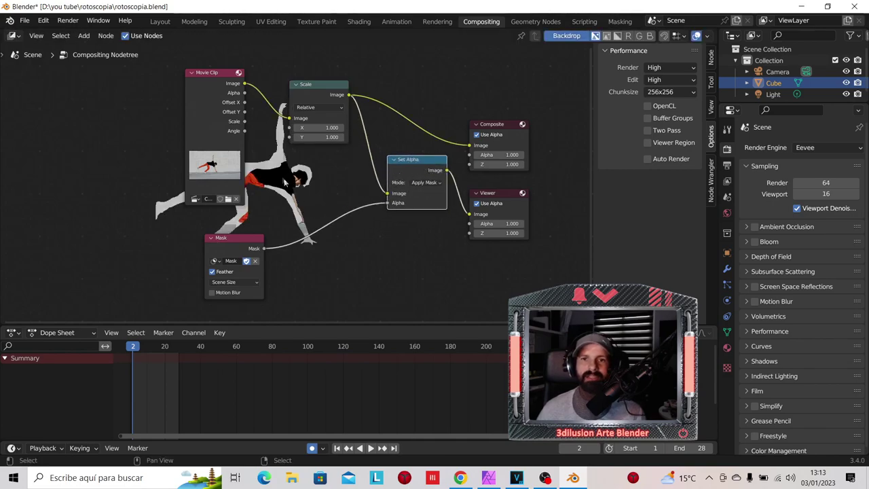
{"action": "left_click", "coordinate": [319, 107]}
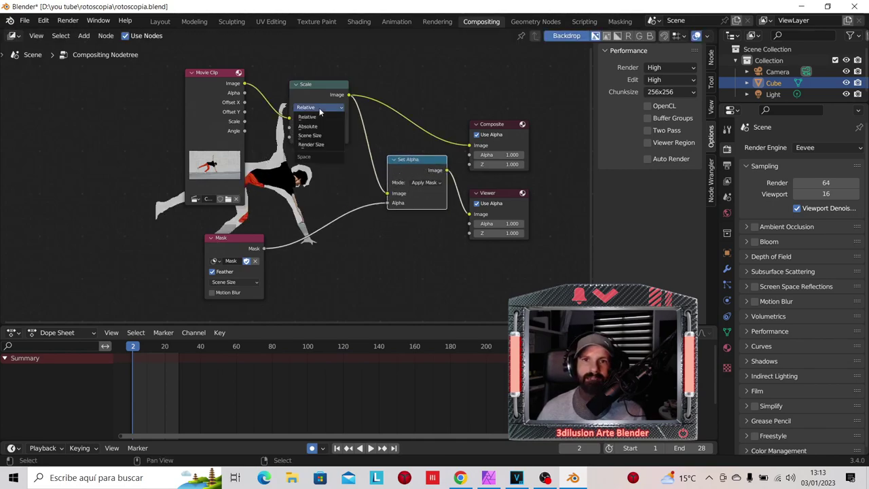
Step: Switch the Scale node to Render Size, then shift the Scale, Movie Clip and Mask nodes left
{"action": "left_click", "coordinate": [318, 144]}
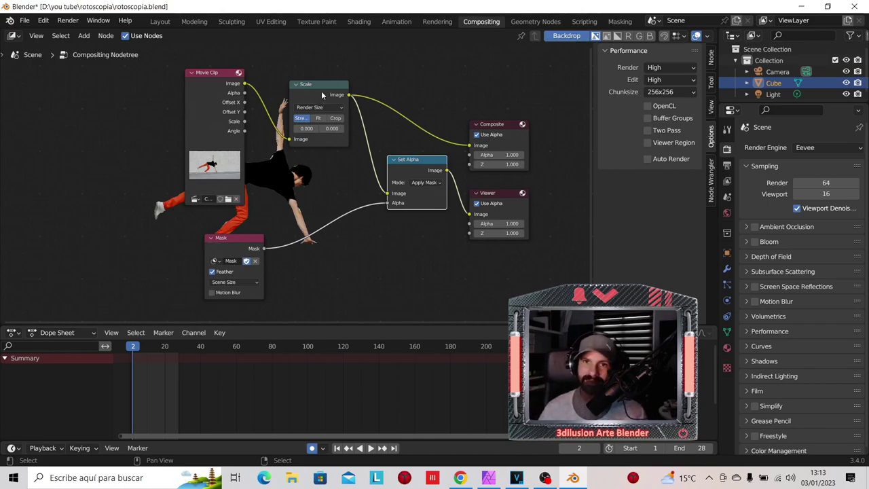
{"action": "left_click_drag", "start_coordinate": [322, 94], "coordinate": [309, 88]}
{"action": "left_click_drag", "start_coordinate": [231, 73], "coordinate": [202, 72]}
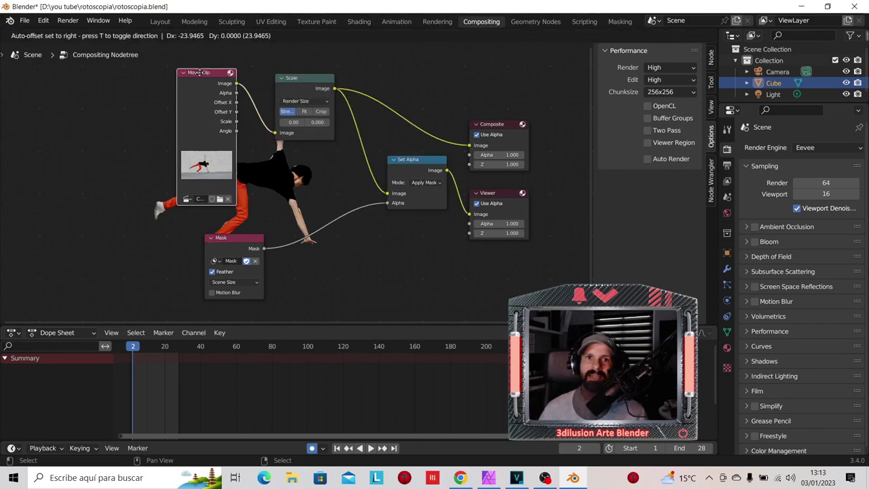
{"action": "left_click_drag", "start_coordinate": [234, 239], "coordinate": [179, 243]}
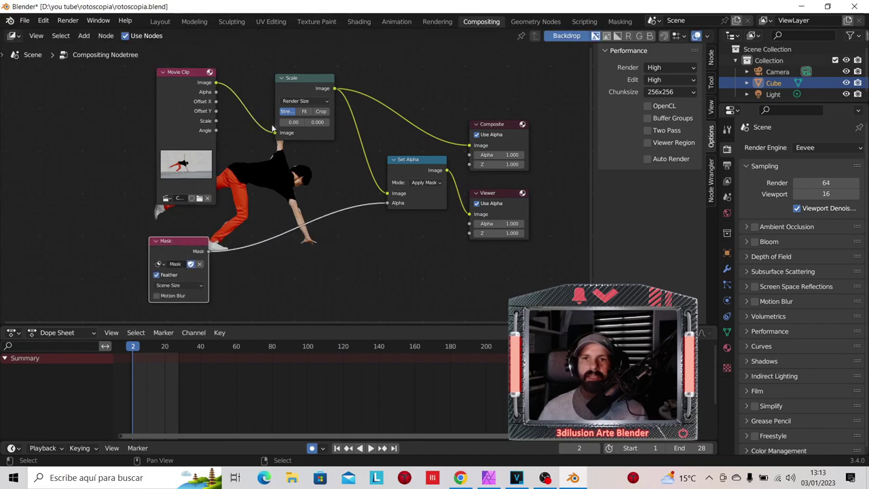
{"action": "left_click_drag", "start_coordinate": [308, 79], "coordinate": [288, 68]}
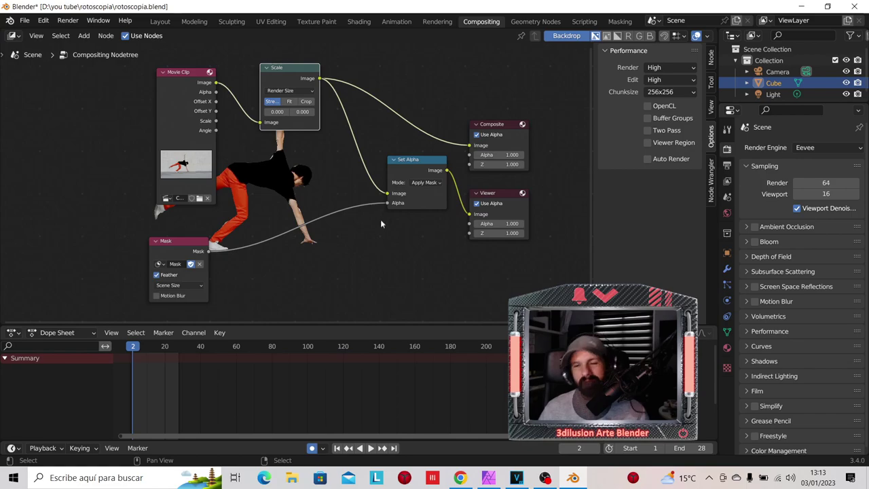
{"action": "middle_click_drag", "start_coordinate": [380, 220], "coordinate": [338, 216]}
{"action": "scroll", "coordinate": [339, 216], "scroll_direction": "up", "scroll_amount": 3}
{"action": "key", "text": "shift+a"}
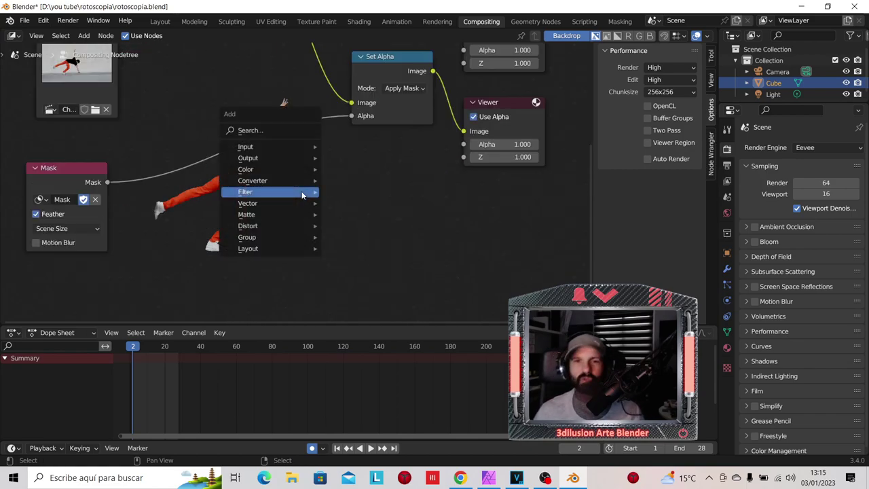
Step: Add a Blur node and insert it between the Mask and Set Alpha's Alpha input
{"action": "left_click", "coordinate": [345, 213]}
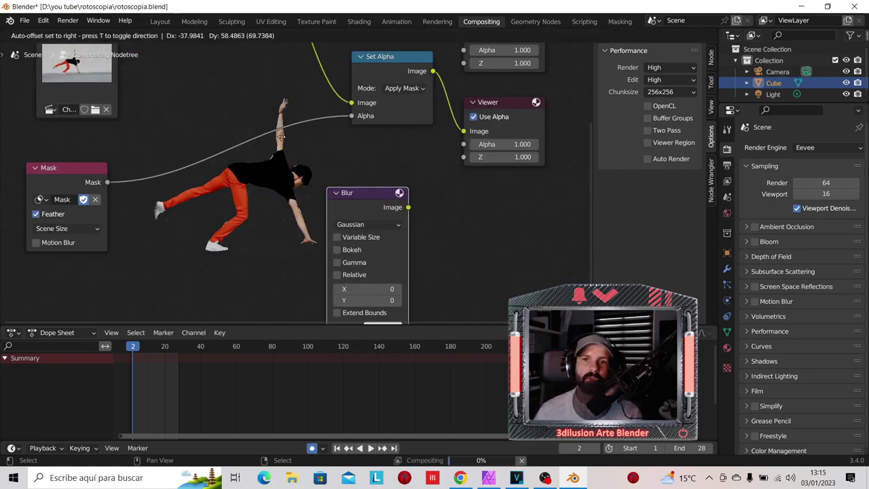
{"action": "left_click", "coordinate": [305, 197]}
{"action": "left_click", "coordinate": [265, 205]}
{"action": "type", "text": "1"}
{"action": "key", "text": "Tab"}
{"action": "type", "text": "1"}
{"action": "key", "text": "Return"}
{"action": "left_click_drag", "start_coordinate": [282, 112], "coordinate": [369, 155]}
Step: Set the Blur node's X and Y sizes to 5
{"action": "left_click_drag", "start_coordinate": [352, 249], "coordinate": [380, 249]}
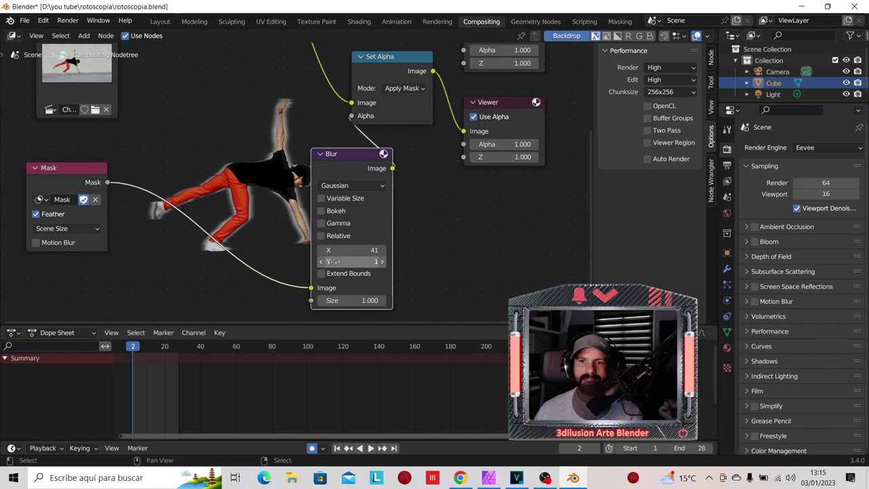
{"action": "left_click", "coordinate": [357, 251]}
{"action": "type", "text": "5"}
{"action": "key", "text": "Return"}
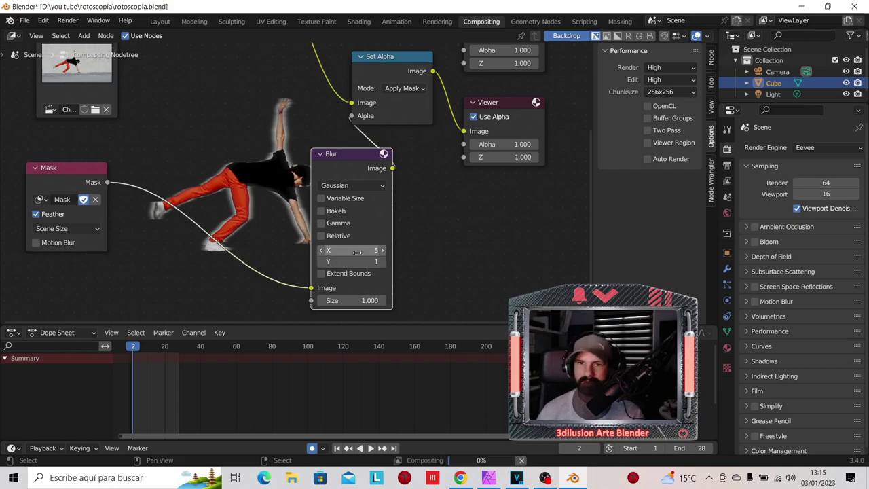
{"action": "left_click", "coordinate": [368, 262]}
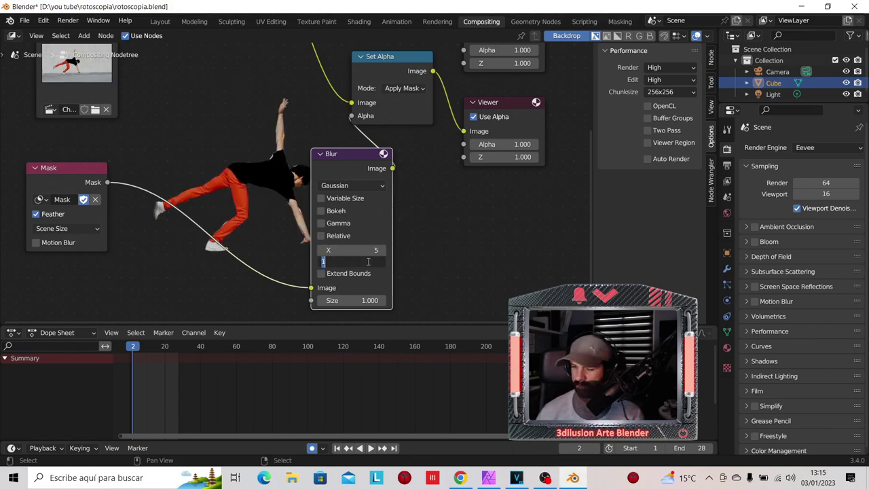
{"action": "type", "text": "5"}
{"action": "key", "text": "Return"}
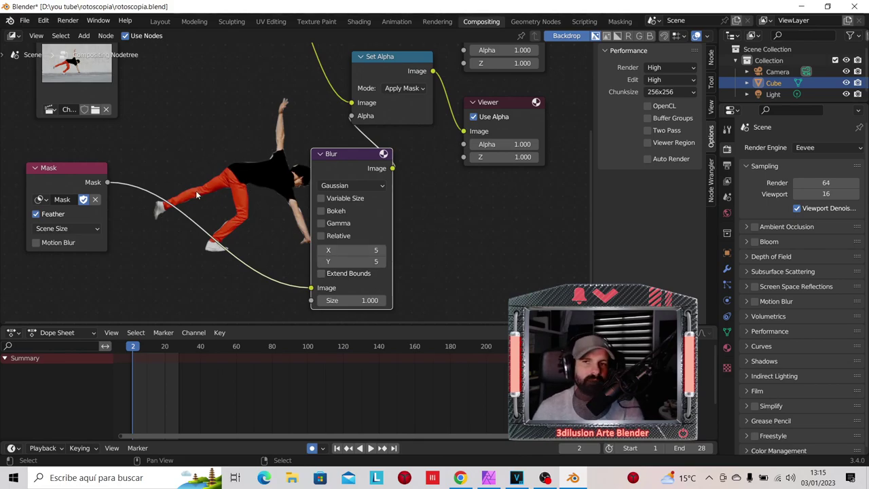
Step: Move the Blur node up-left and shift the Composite and Viewer nodes further right
{"action": "left_click_drag", "start_coordinate": [340, 157], "coordinate": [239, 128]}
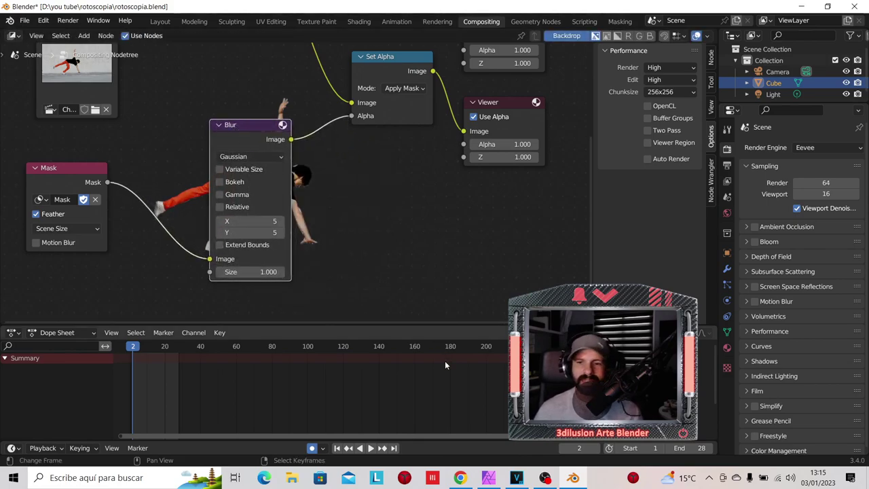
{"action": "scroll", "coordinate": [450, 213], "scroll_direction": "down", "scroll_amount": 3}
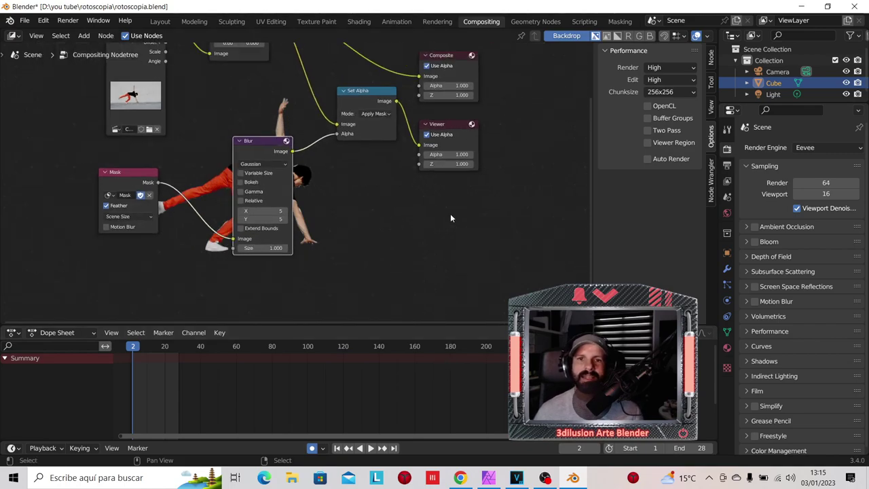
{"action": "middle_click_drag", "start_coordinate": [444, 196], "coordinate": [345, 252]}
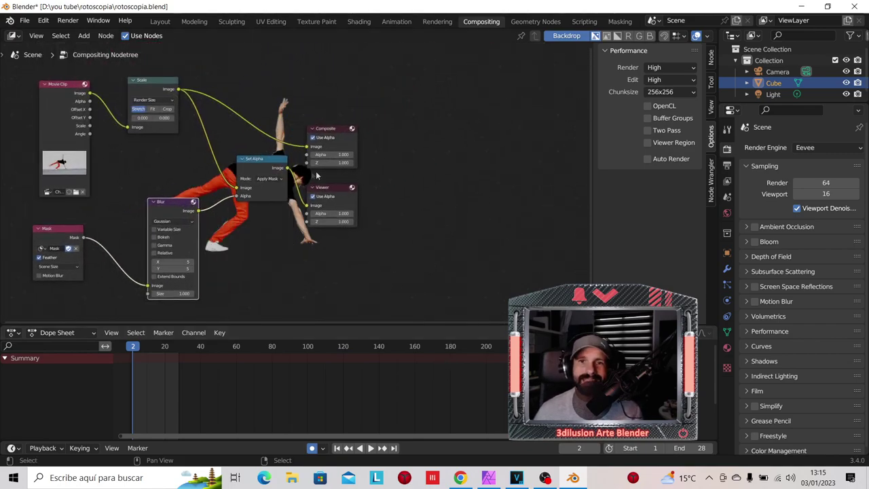
{"action": "left_click_drag", "start_coordinate": [325, 134], "coordinate": [376, 71]}
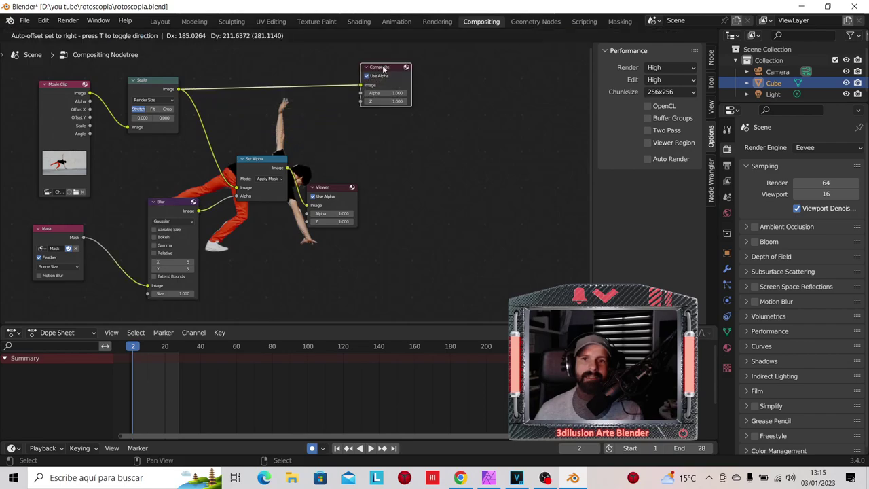
{"action": "left_click_drag", "start_coordinate": [334, 189], "coordinate": [418, 187]}
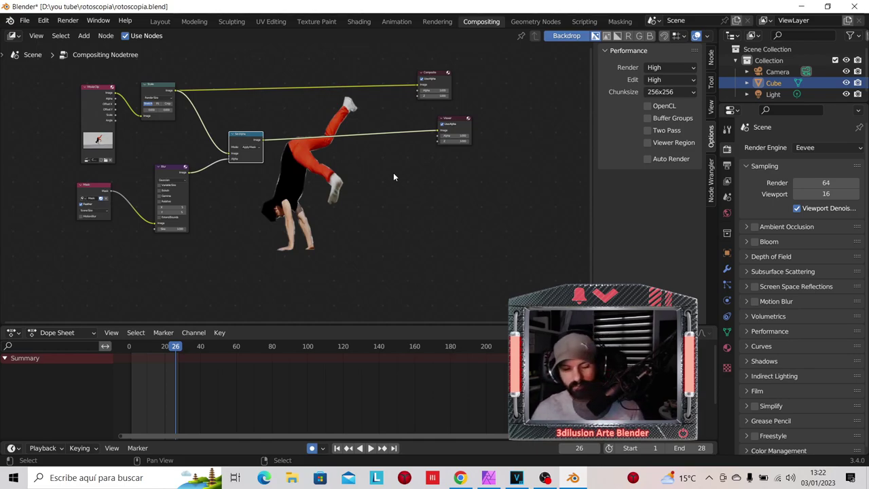
{"action": "key", "text": "shift+a"}
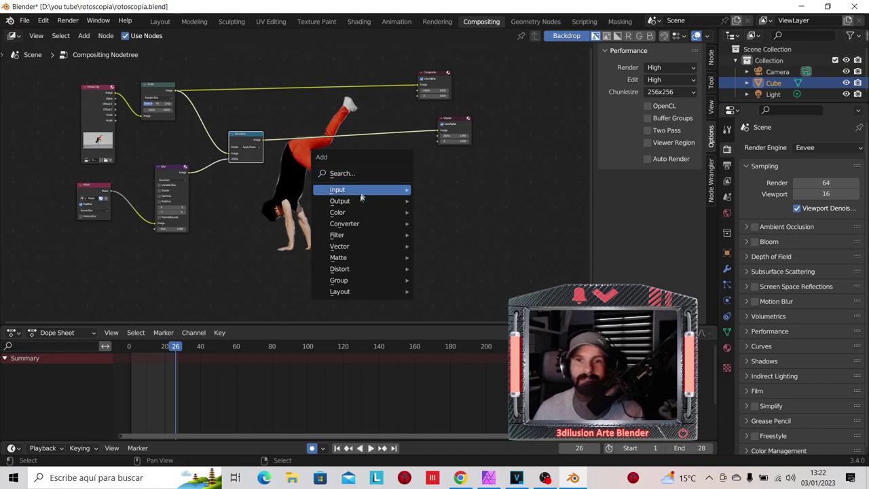
{"action": "mouse_move", "coordinate": [359, 190]}
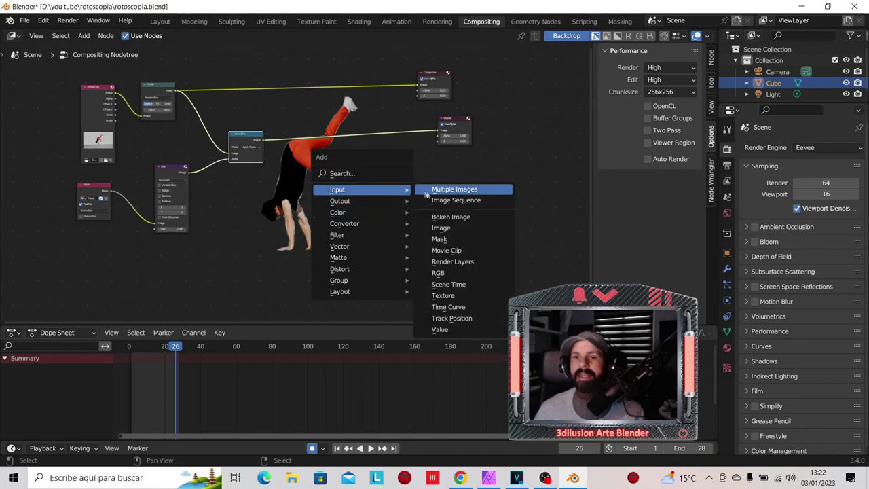
Step: Add an Image node below the Blur node, loaded with bora-bora-685303_1920.jpg from Downloads
{"action": "left_click", "coordinate": [441, 227]}
{"action": "left_click", "coordinate": [250, 251]}
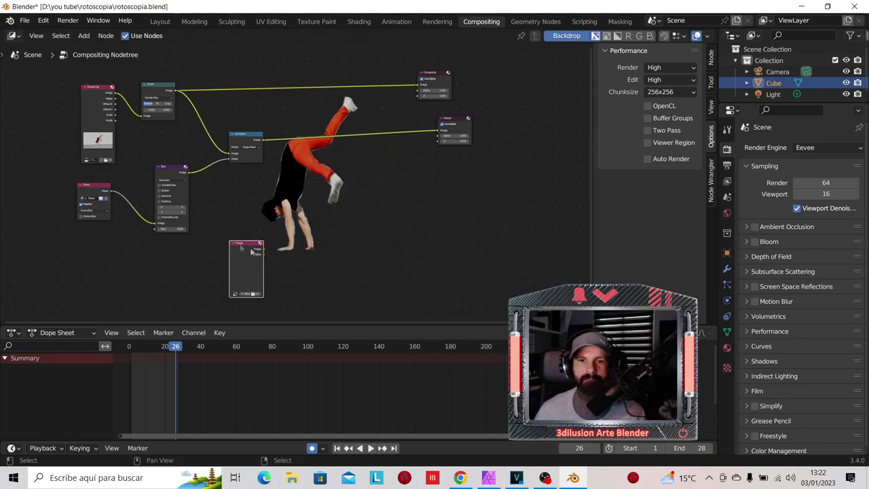
{"action": "left_click", "coordinate": [256, 293]}
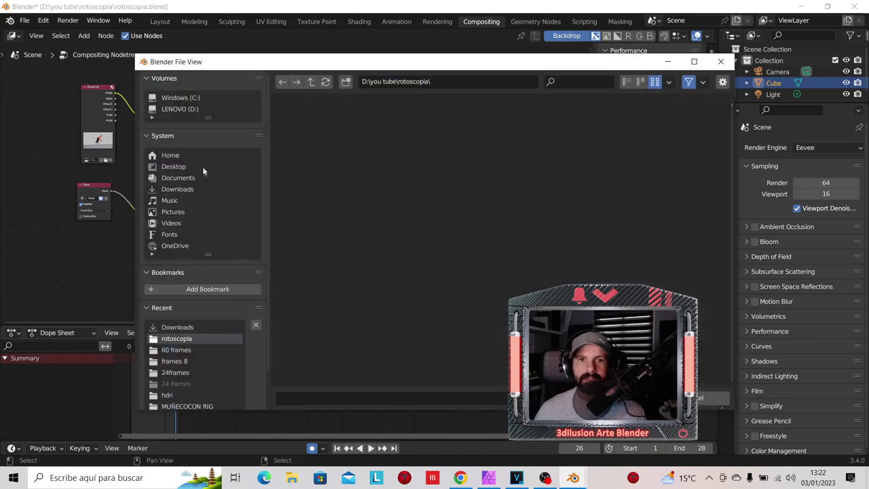
{"action": "left_click", "coordinate": [173, 189]}
{"action": "double_click", "coordinate": [479, 238]}
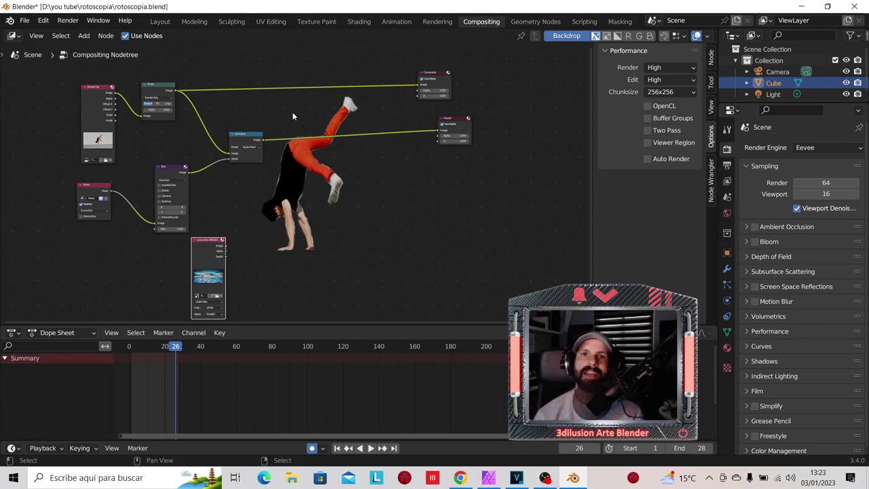
{"action": "scroll", "coordinate": [378, 203], "scroll_direction": "up", "scroll_amount": 1}
{"action": "key", "text": "shift+a"}
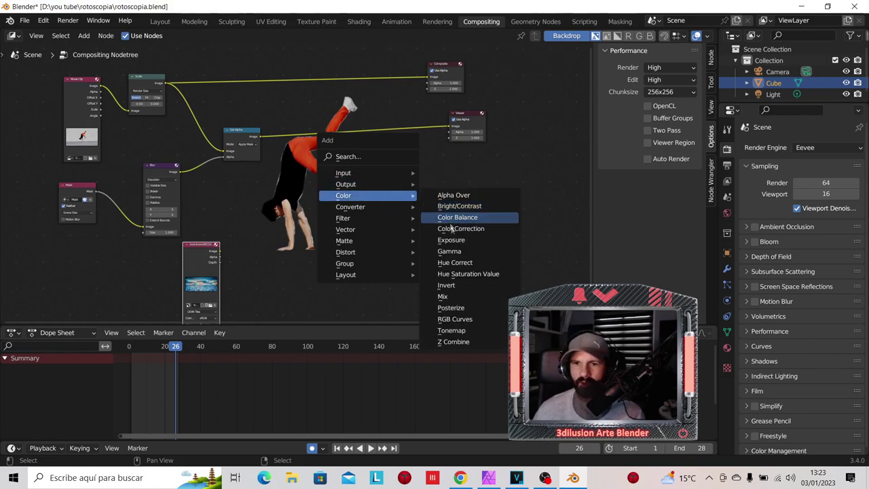
Step: Add a Mix node combining the cut-out boy with the sea image, feeding the Viewer
{"action": "left_click", "coordinate": [462, 289]}
{"action": "left_click", "coordinate": [382, 175]}
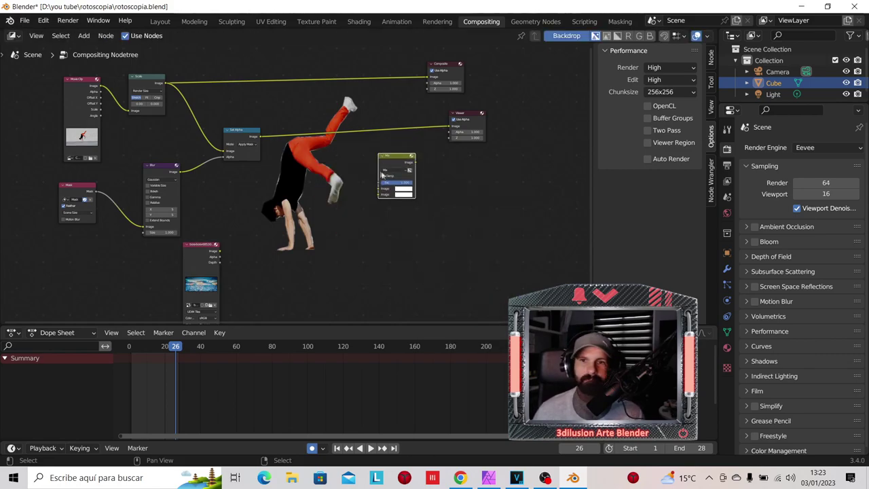
{"action": "left_click_drag", "start_coordinate": [219, 250], "coordinate": [378, 195]}
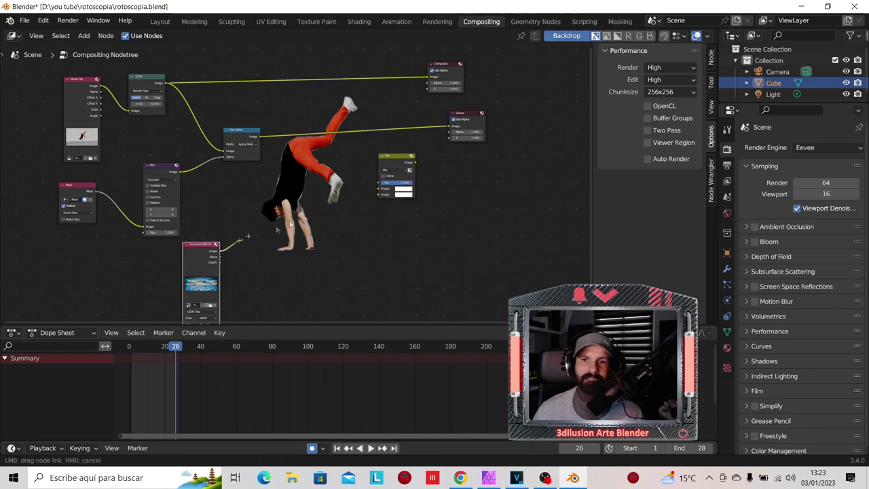
{"action": "left_click_drag", "start_coordinate": [260, 136], "coordinate": [379, 188]}
{"action": "mouse_move", "coordinate": [415, 162]}
{"action": "left_mouse_down"}
{"action": "mouse_move", "coordinate": [456, 133]}
{"action": "mouse_move", "coordinate": [451, 127]}
{"action": "left_mouse_up"}
Step: Lower the Mix blend factor and set its blend mode to Multiply
{"action": "scroll", "coordinate": [390, 195], "scroll_direction": "up", "scroll_amount": 1}
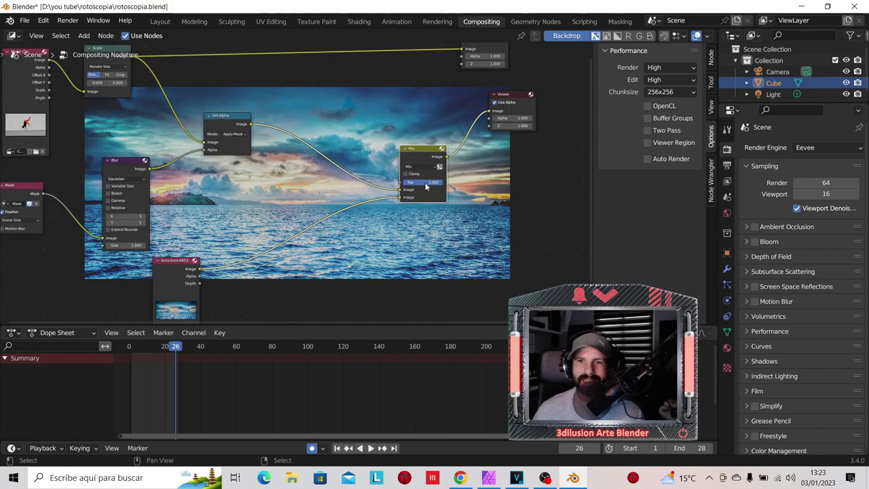
{"action": "mouse_move", "coordinate": [426, 187]}
{"action": "left_mouse_down"}
{"action": "mouse_move", "coordinate": [415, 187]}
{"action": "mouse_move", "coordinate": [424, 182]}
{"action": "left_mouse_up"}
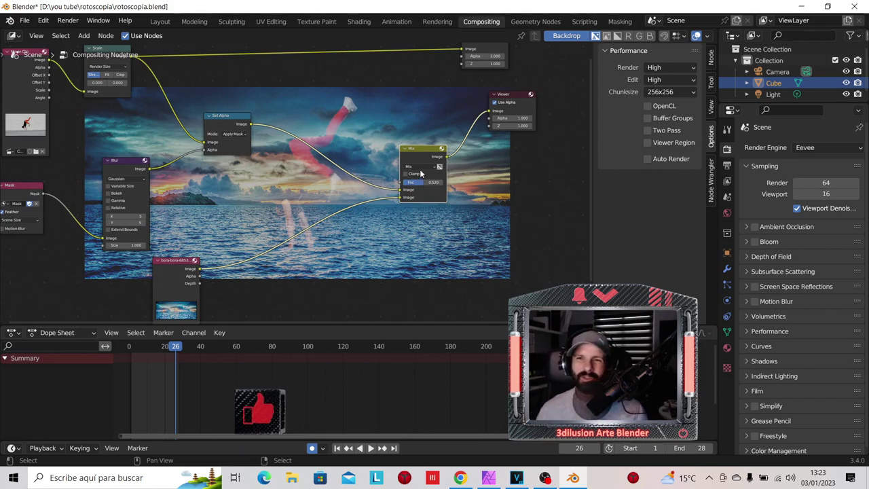
{"action": "left_click", "coordinate": [423, 167]}
{"action": "left_click", "coordinate": [424, 193]}
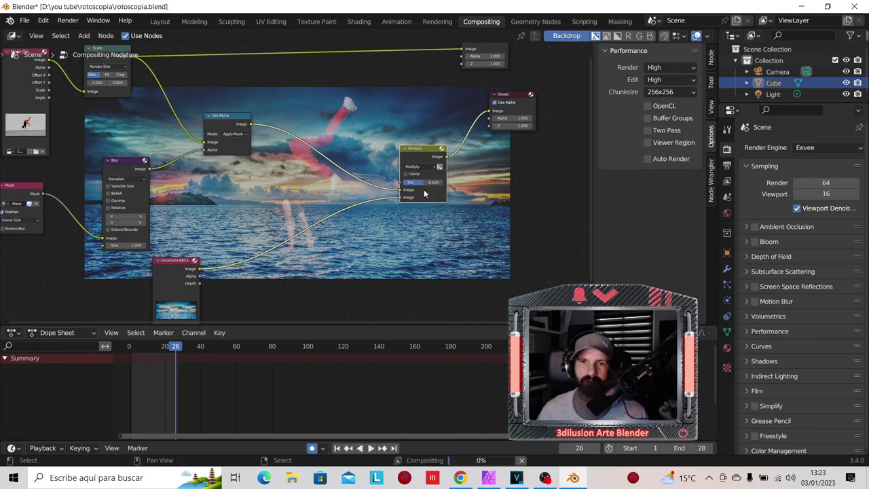
Step: Dissolve the Mix node with Ctrl+X so Set Alpha links straight to the Viewer
{"action": "scroll", "coordinate": [417, 172], "scroll_direction": "down", "scroll_amount": 1, "text": "ctrl"}
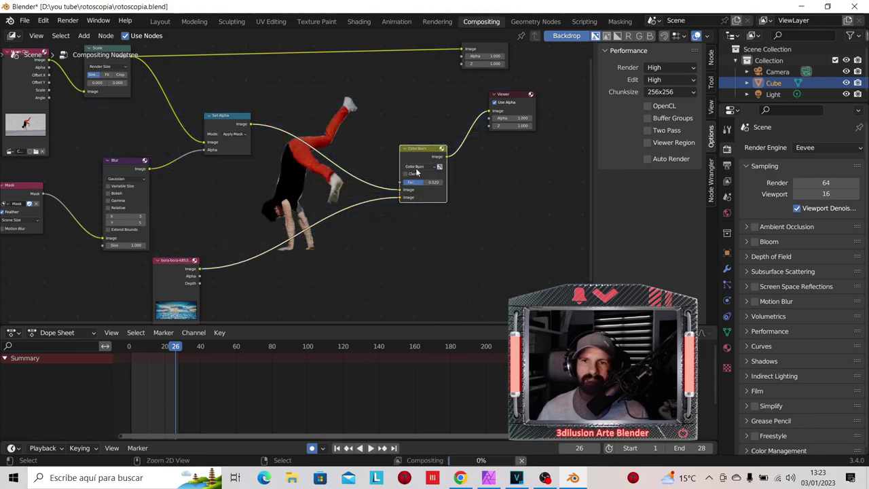
{"action": "scroll", "coordinate": [420, 168], "scroll_direction": "down", "scroll_amount": 4, "text": "ctrl"}
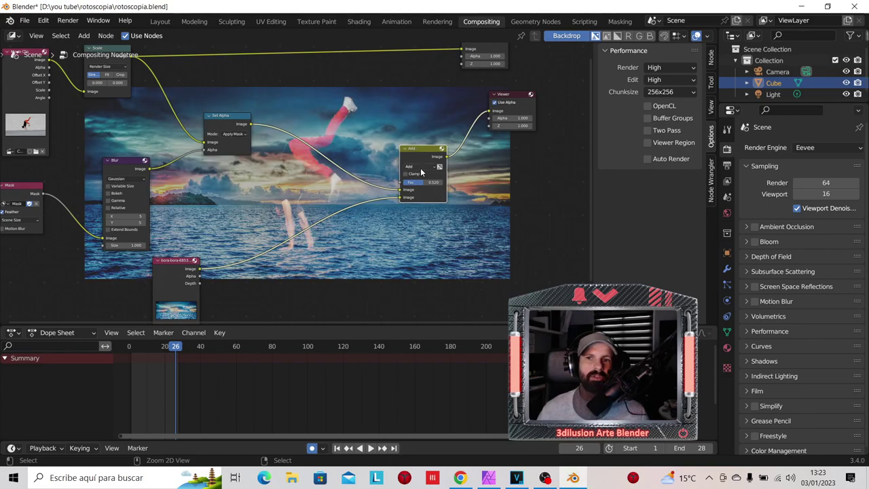
{"action": "scroll", "coordinate": [422, 168], "scroll_direction": "down", "scroll_amount": 1, "text": "ctrl"}
{"action": "scroll", "coordinate": [423, 170], "scroll_direction": "down", "scroll_amount": 1, "text": "ctrl"}
{"action": "scroll", "coordinate": [423, 171], "scroll_direction": "down", "scroll_amount": 1, "text": "ctrl"}
{"action": "scroll", "coordinate": [423, 170], "scroll_direction": "down", "scroll_amount": 1, "text": "ctrl"}
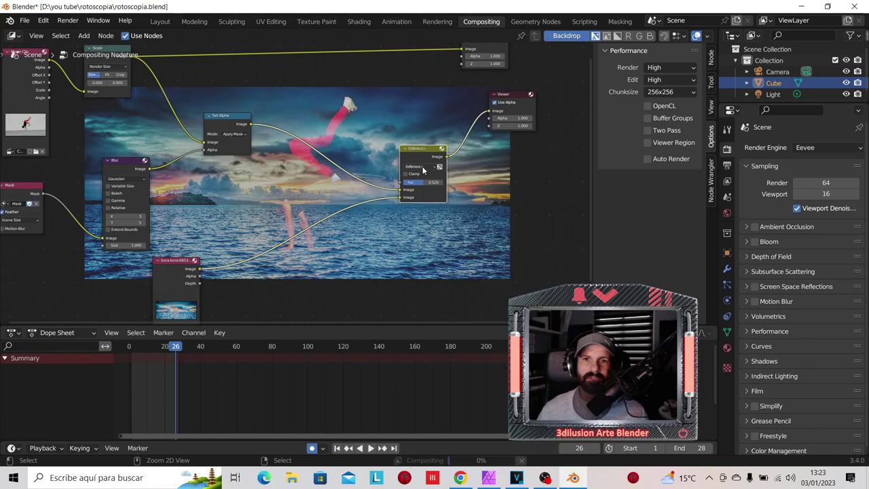
{"action": "scroll", "coordinate": [423, 170], "scroll_direction": "down", "scroll_amount": 1, "text": "ctrl"}
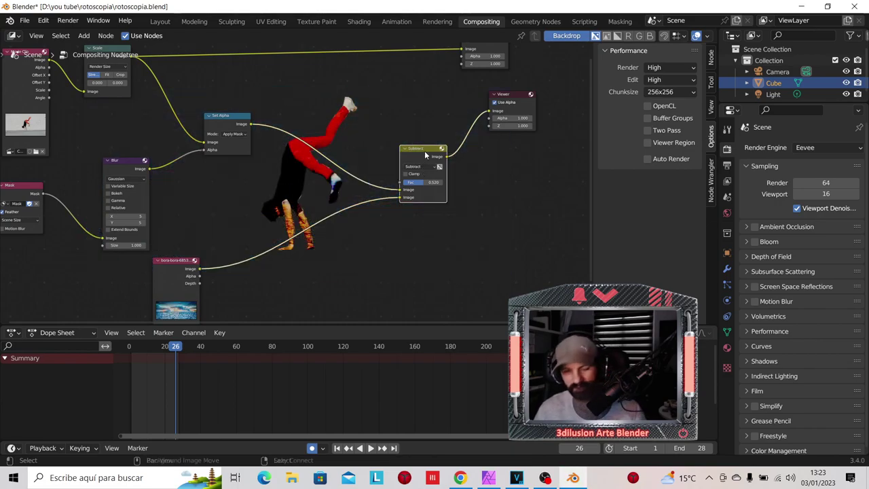
{"action": "key", "text": "ctrl+x"}
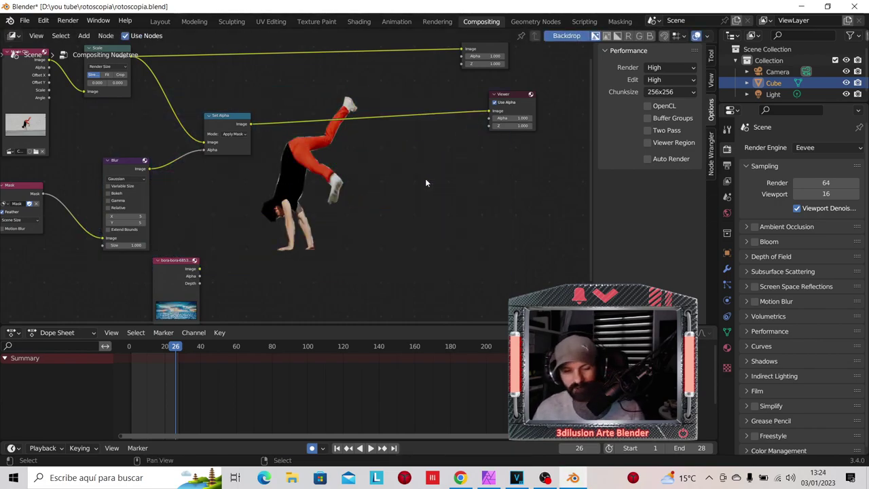
Step: Add an Alpha Over node found by searching 'alpha' in the add-node menu
{"action": "key", "text": "shift+a"}
{"action": "left_click", "coordinate": [373, 140]}
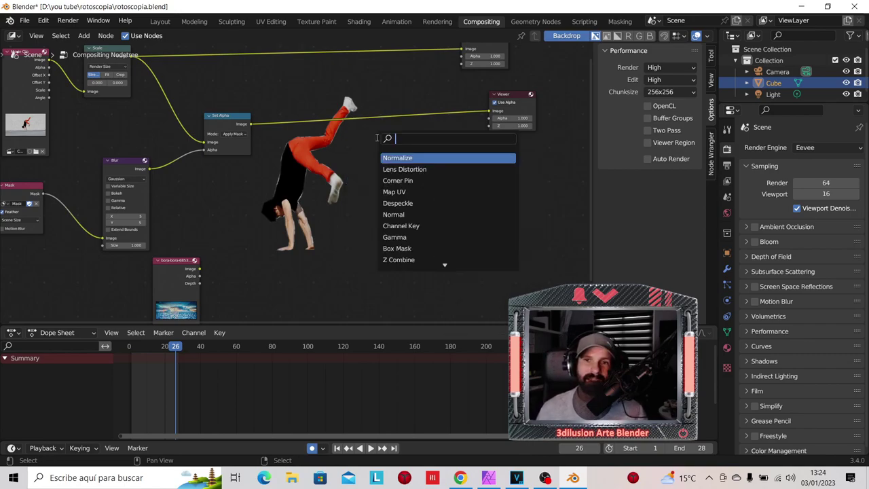
{"action": "type", "text": "ala"}
{"action": "key", "text": "BackSpace"}
{"action": "type", "text": "pa"}
{"action": "left_click", "coordinate": [398, 169]}
{"action": "left_click", "coordinate": [397, 175]}
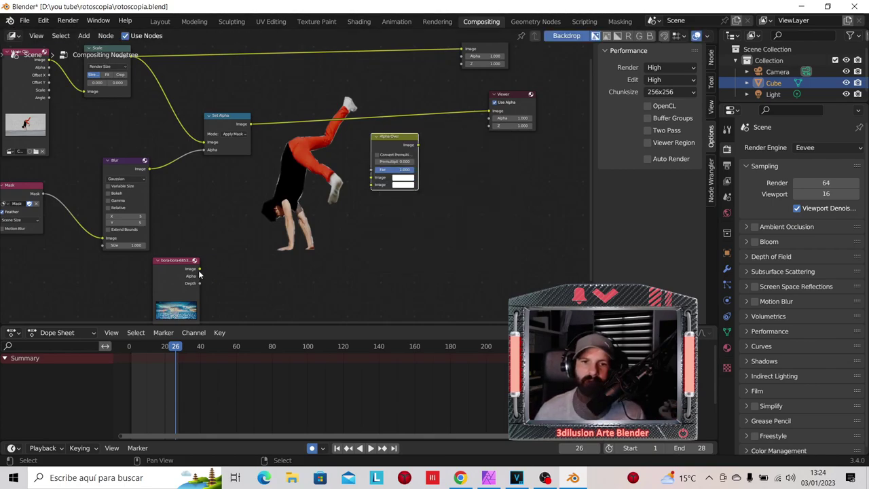
Step: Wire sea image as background, cut-out dancer as foreground, output to Viewer; check frame 12
{"action": "left_click_drag", "start_coordinate": [200, 269], "coordinate": [372, 177]}
{"action": "left_click_drag", "start_coordinate": [250, 125], "coordinate": [372, 183]}
{"action": "left_click_drag", "start_coordinate": [417, 144], "coordinate": [488, 112]}
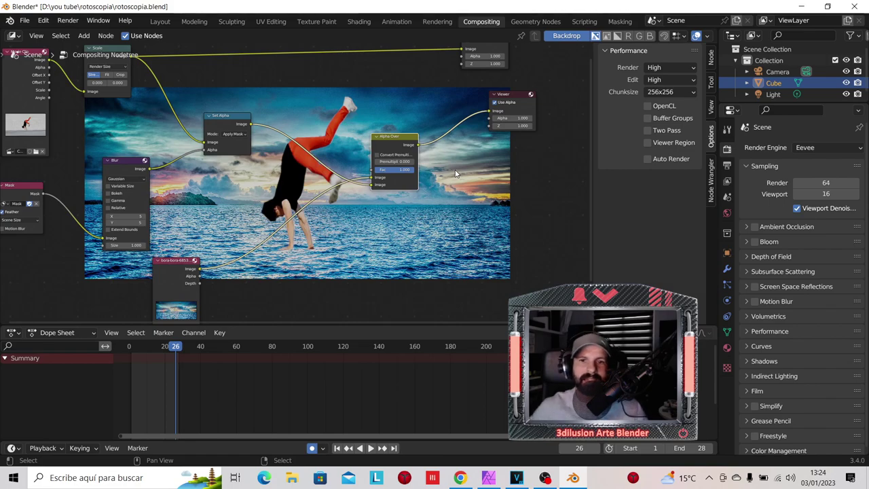
{"action": "left_click", "coordinate": [151, 346]}
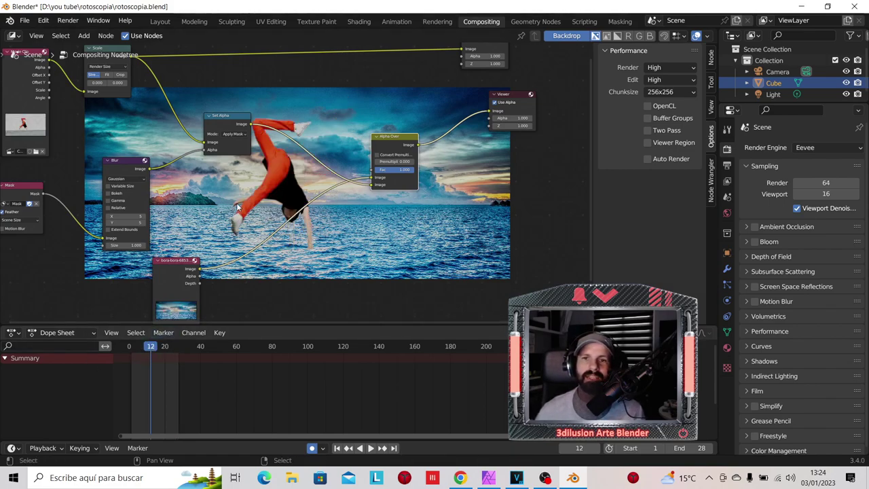
{"action": "scroll", "coordinate": [294, 205], "scroll_direction": "down", "scroll_amount": 2}
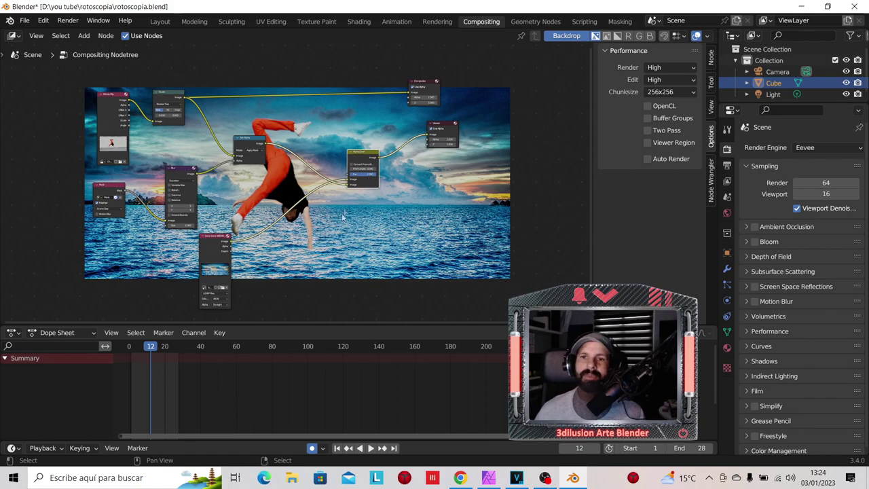
Step: Move the Composite and Viewer nodes apart so they no longer overlap
{"action": "left_click_drag", "start_coordinate": [423, 80], "coordinate": [482, 68]}
{"action": "scroll", "coordinate": [482, 68], "scroll_direction": "up", "scroll_amount": 2}
{"action": "middle_click_drag", "start_coordinate": [482, 69], "coordinate": [358, 187]}
{"action": "scroll", "coordinate": [359, 189], "scroll_direction": "up", "scroll_amount": 2}
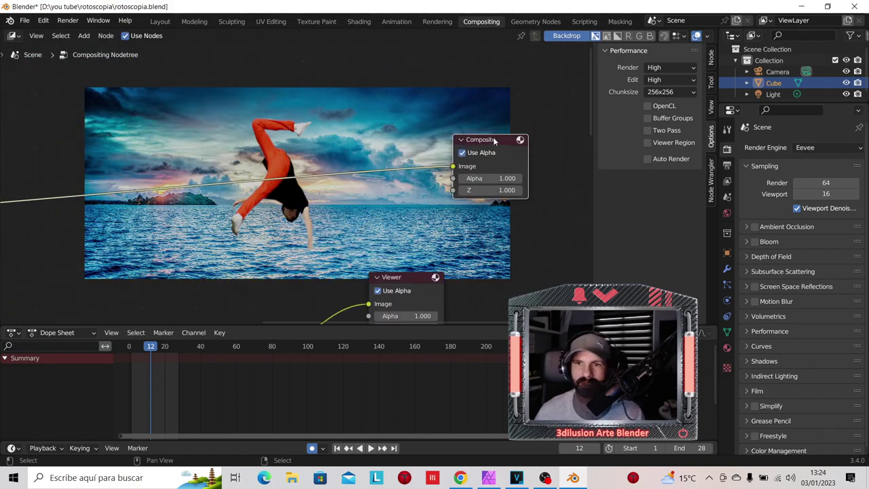
{"action": "left_click_drag", "start_coordinate": [481, 142], "coordinate": [456, 126]}
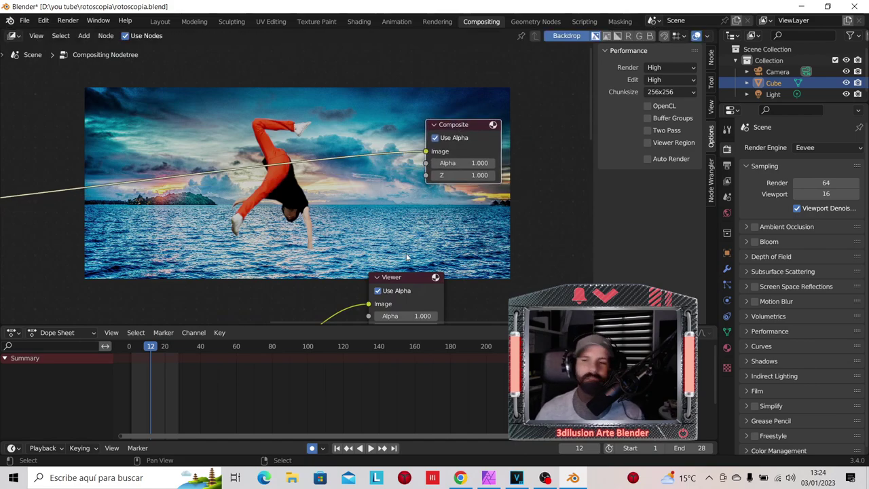
{"action": "left_click_drag", "start_coordinate": [407, 284], "coordinate": [452, 248]}
{"action": "scroll", "coordinate": [449, 245], "scroll_direction": "down", "scroll_amount": 2}
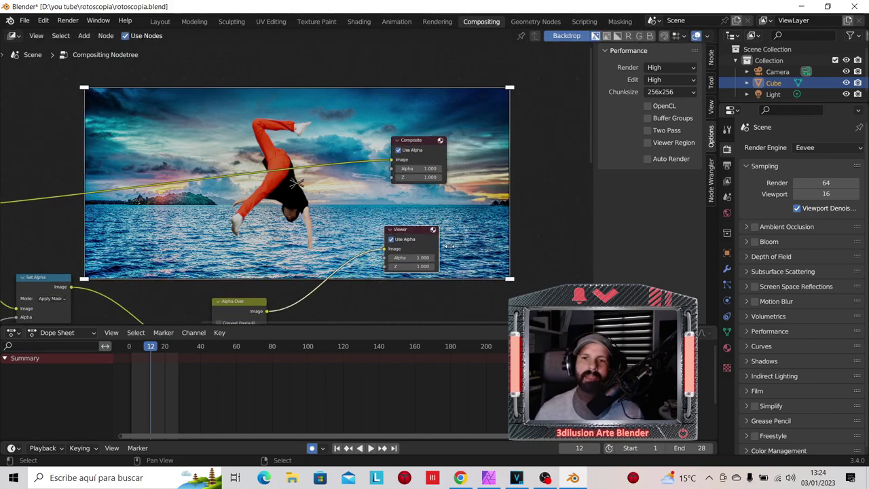
Step: Link the Alpha Over output to the Composite node and frame all nodes
{"action": "mouse_move", "coordinate": [266, 310]}
{"action": "left_mouse_down"}
{"action": "mouse_move", "coordinate": [380, 162]}
{"action": "mouse_move", "coordinate": [391, 159]}
{"action": "left_mouse_up"}
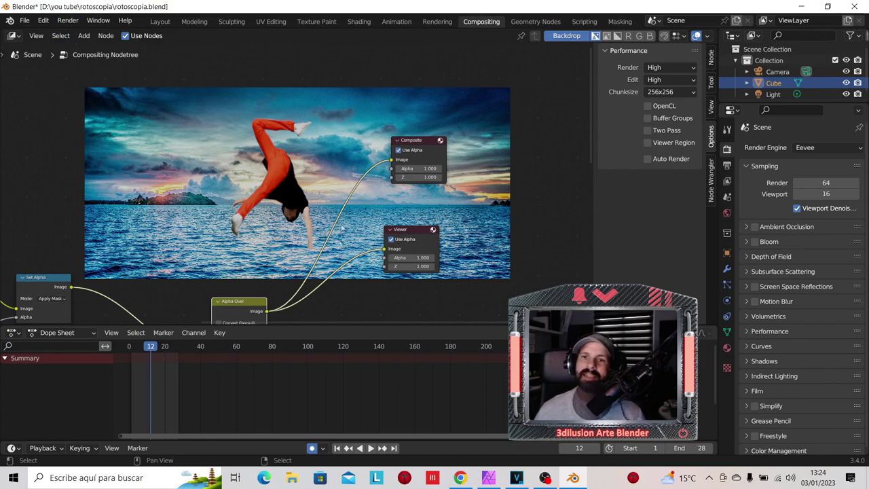
{"action": "key", "text": "Home"}
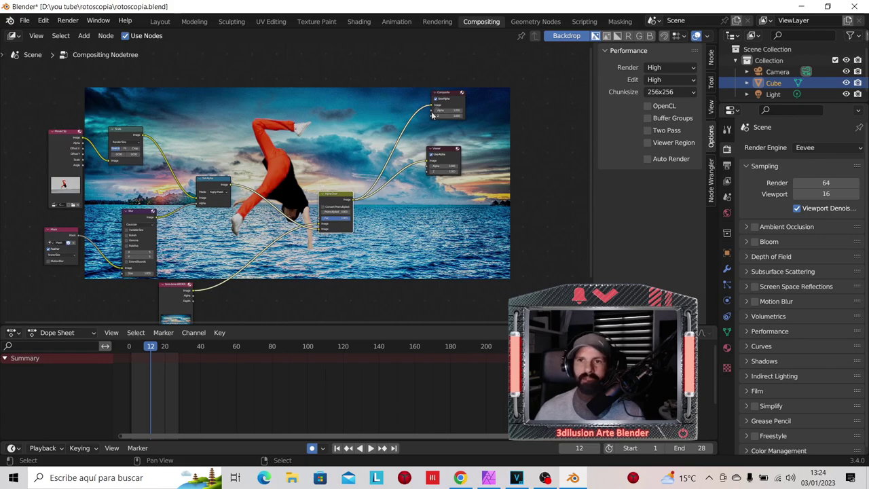
{"action": "key", "text": "Home"}
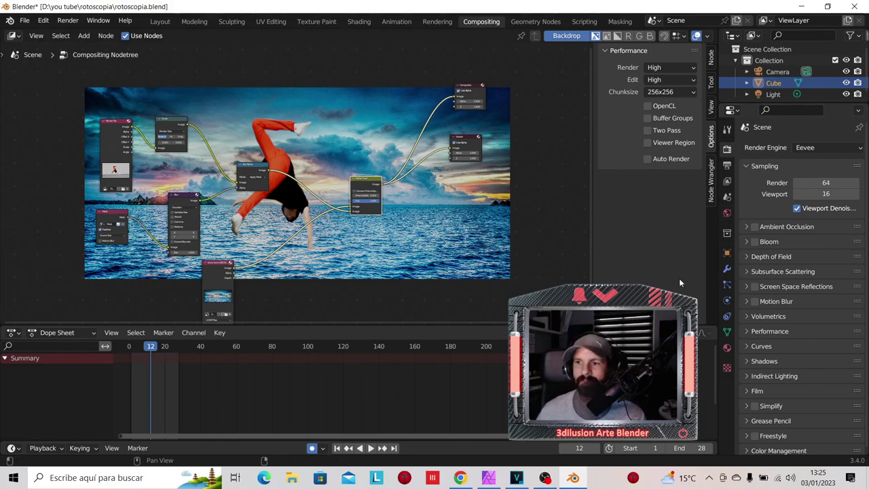
Step: Set the render output folder to rotoscopia in Output Properties
{"action": "scroll", "coordinate": [787, 267], "scroll_direction": "down", "scroll_amount": 1}
{"action": "scroll", "coordinate": [785, 264], "scroll_direction": "up", "scroll_amount": 1}
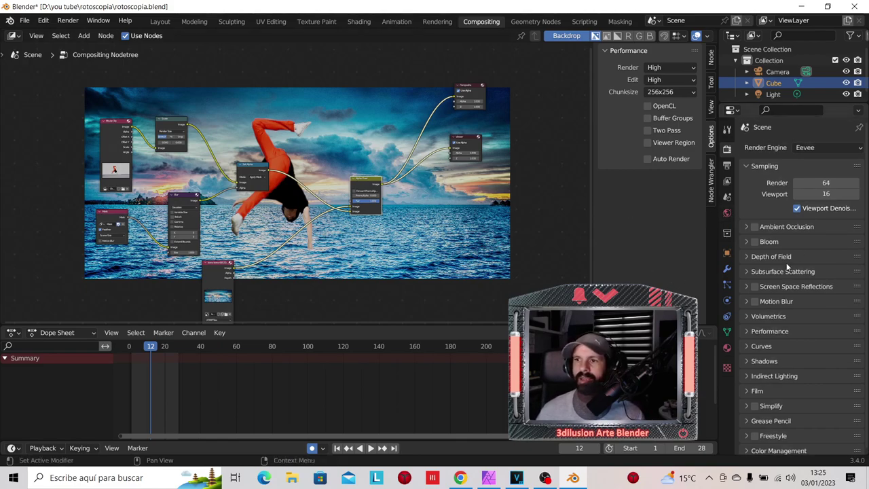
{"action": "left_click", "coordinate": [727, 165]}
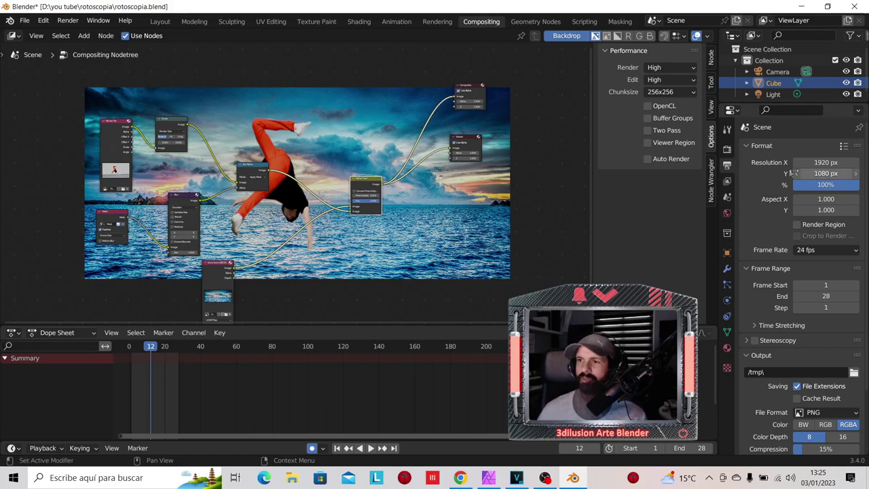
{"action": "scroll", "coordinate": [828, 258], "scroll_direction": "down", "scroll_amount": 3}
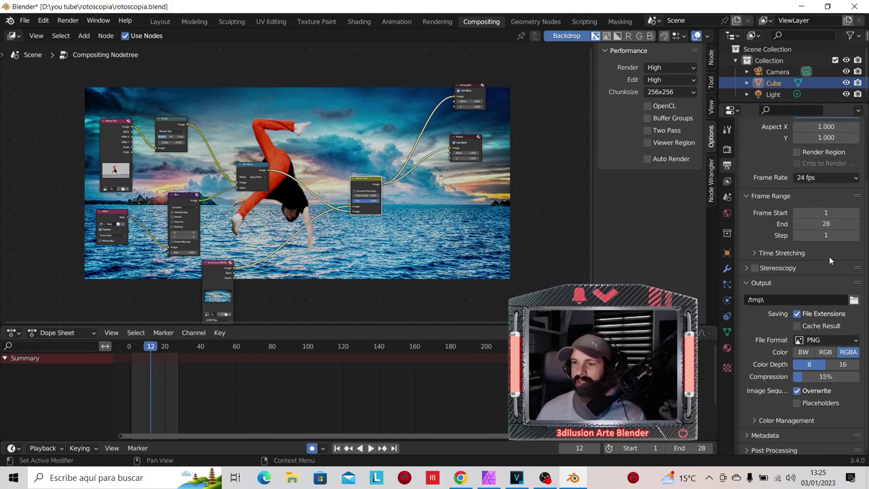
{"action": "left_click", "coordinate": [853, 297]}
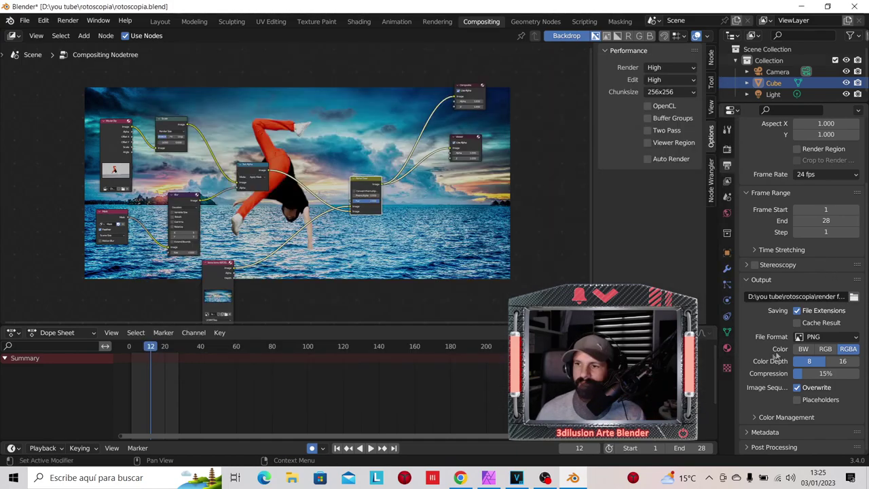
Step: Set the output file format to FFmpeg Video with an MPEG-4 container
{"action": "left_click", "coordinate": [804, 337]}
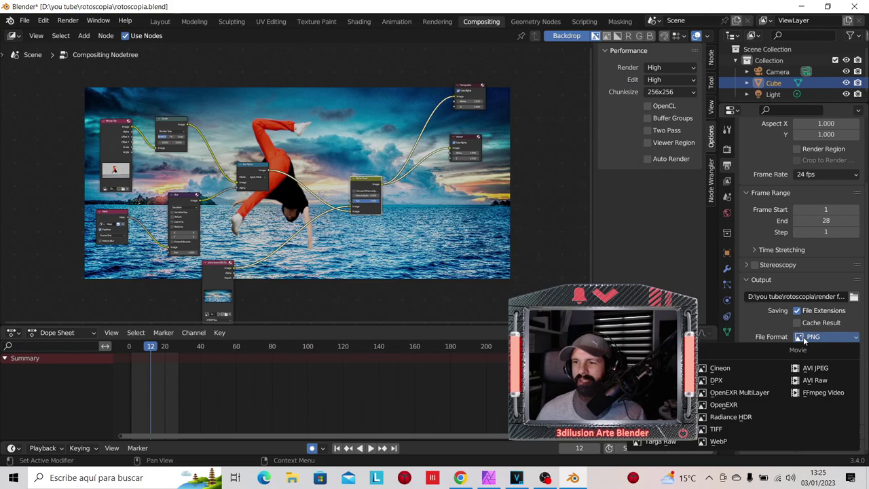
{"action": "left_click", "coordinate": [815, 393]}
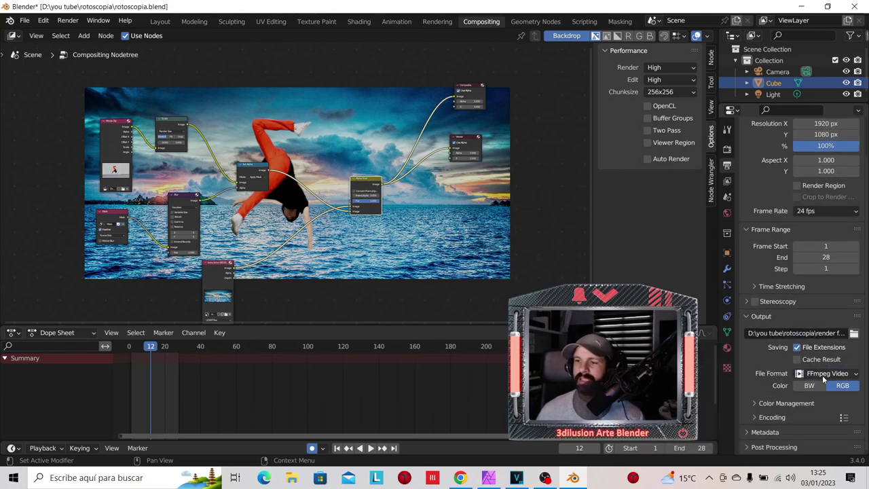
{"action": "left_click", "coordinate": [766, 417]}
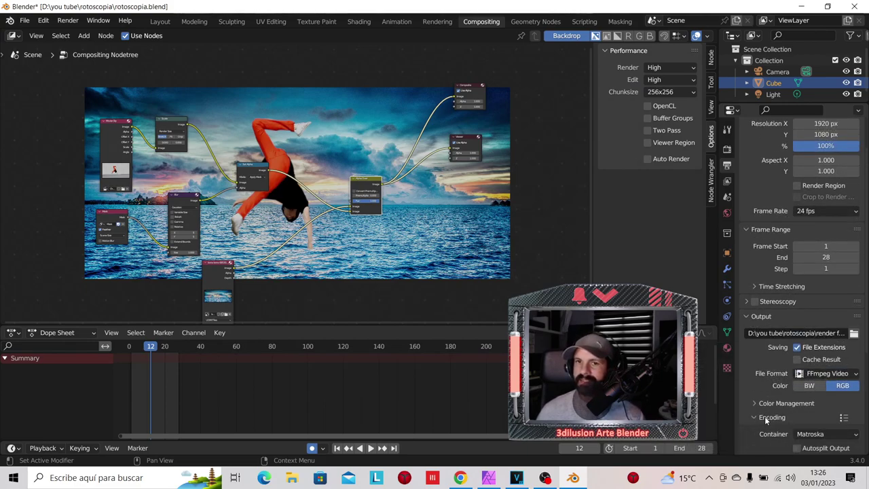
{"action": "left_click", "coordinate": [814, 435]}
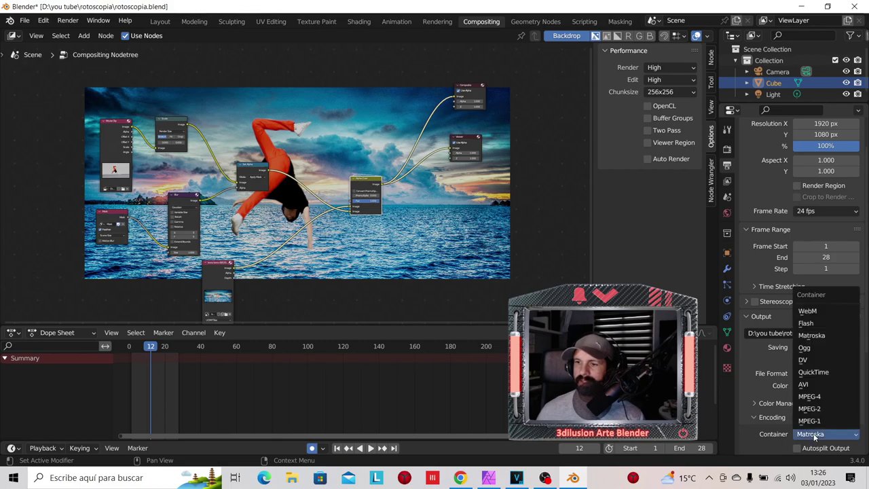
{"action": "left_click", "coordinate": [817, 397]}
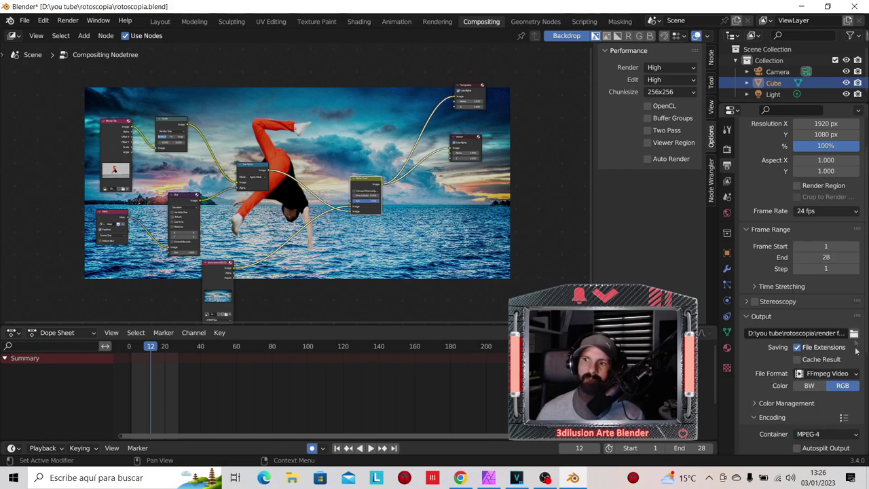
{"action": "scroll", "coordinate": [484, 263], "scroll_direction": "down", "scroll_amount": 1}
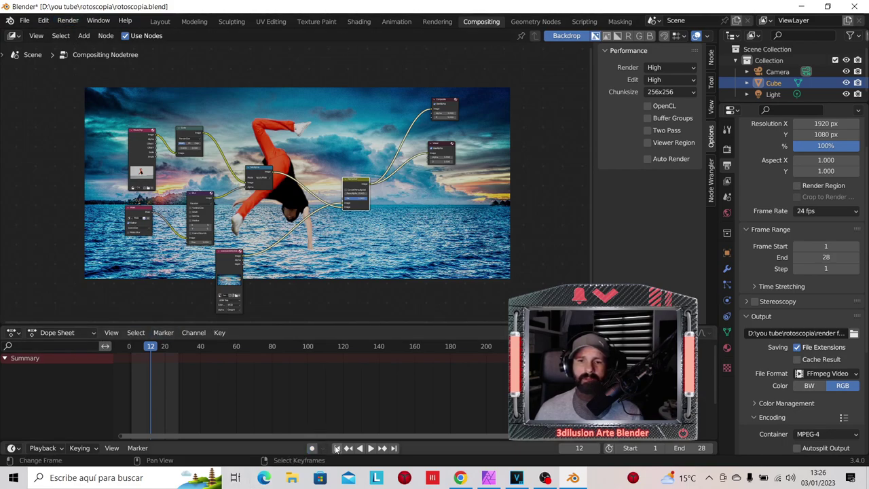
Step: Return to frame 1 and render the whole animation
{"action": "left_click", "coordinate": [336, 448]}
{"action": "left_click", "coordinate": [76, 21]}
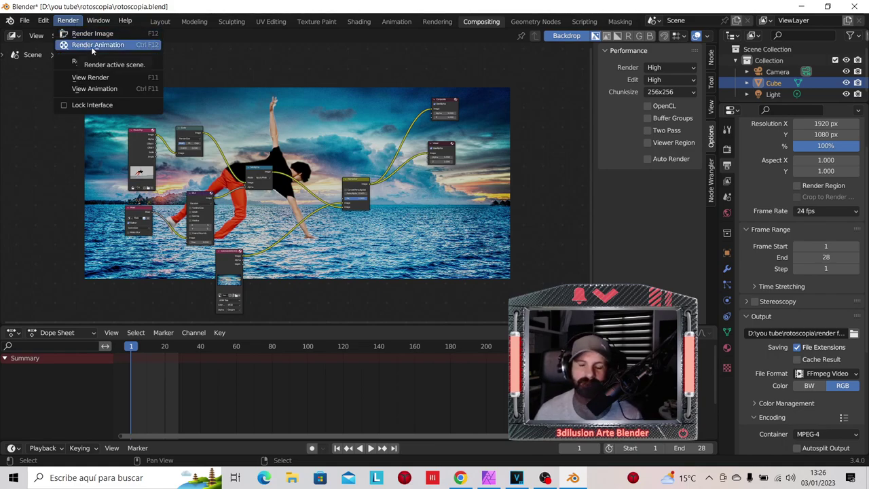
{"action": "left_click", "coordinate": [91, 46]}
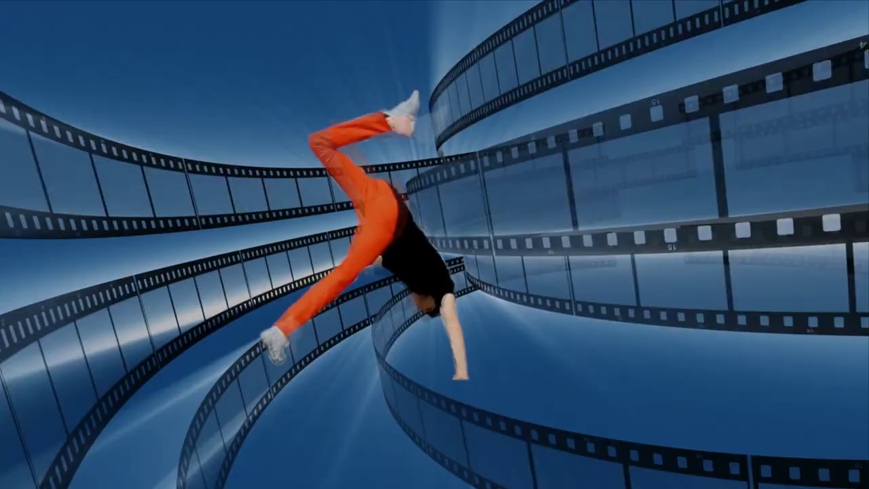